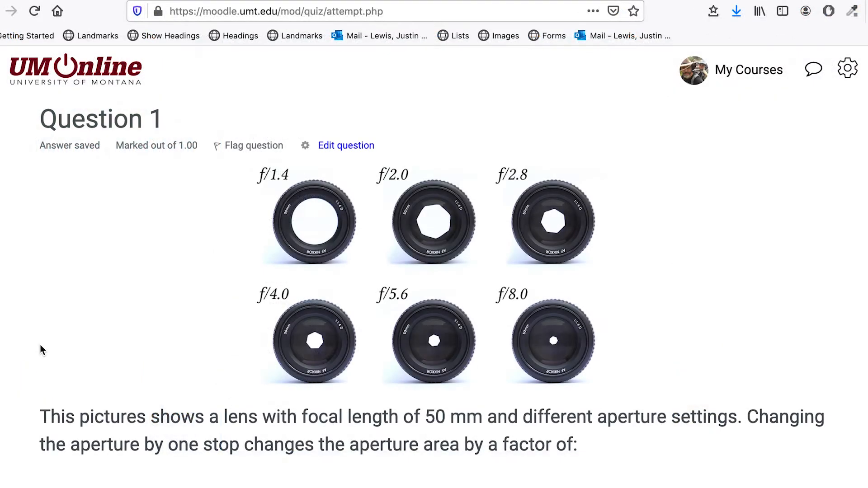
- Answer Question 1 with choice c. 2 and finish the quiz attempt
scroll(40, 348, down, 4)
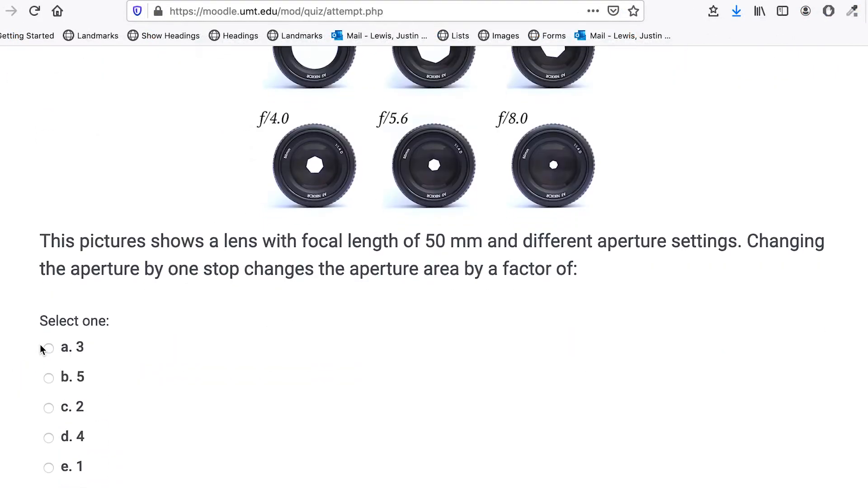
click(48, 408)
scroll(658, 440, down, 3)
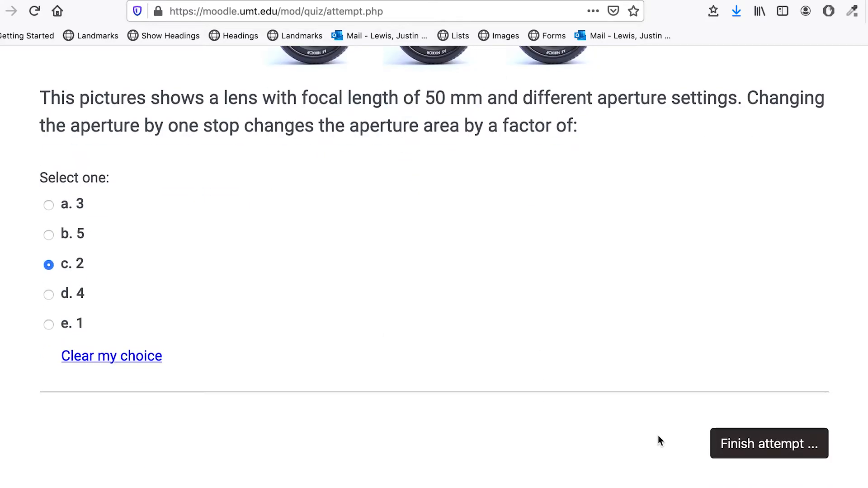
click(726, 445)
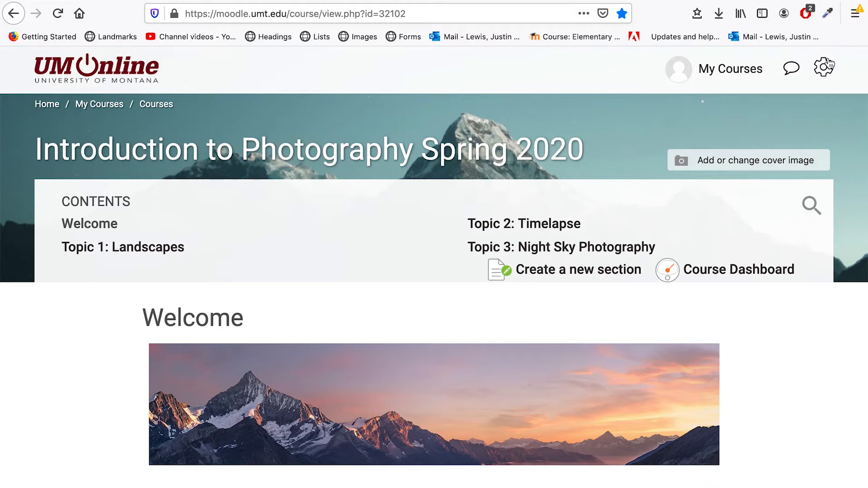
- Open the category editor of the course question bank and add a category named Photography under Default for Course Template
click(824, 68)
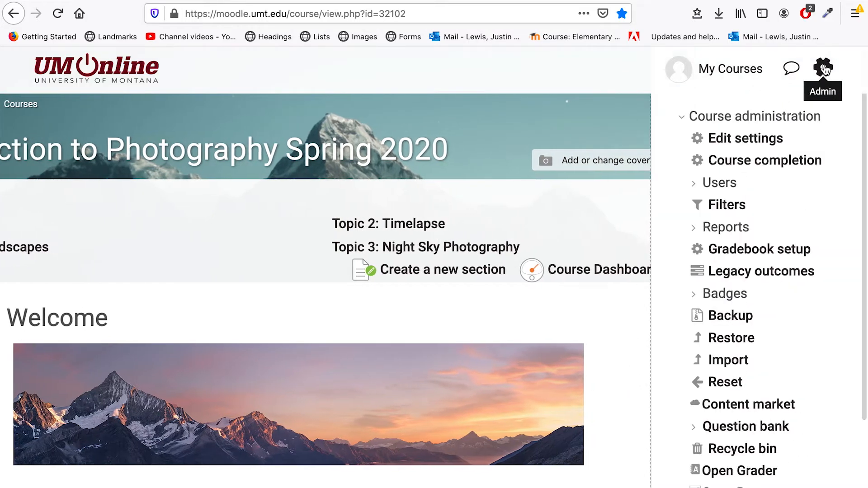
click(735, 426)
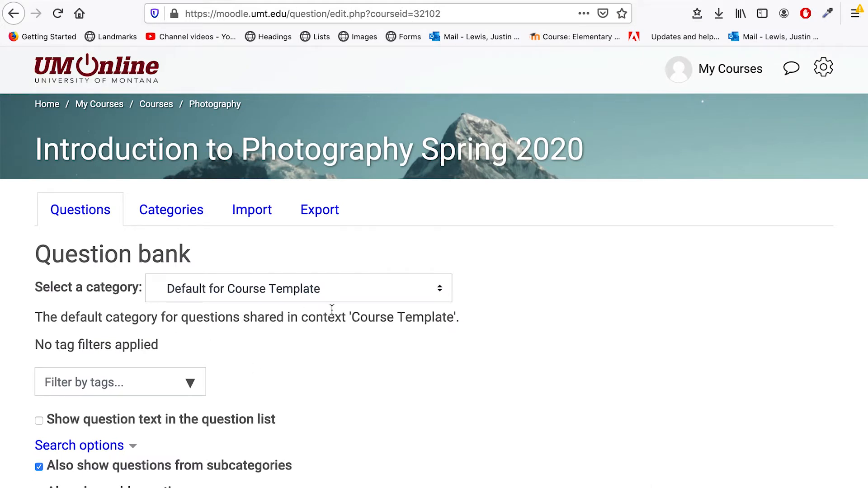
click(163, 219)
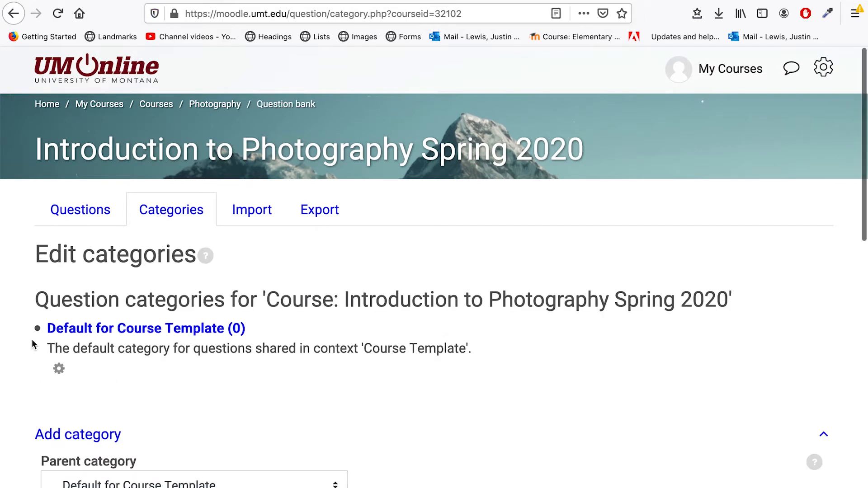
text(Photography)
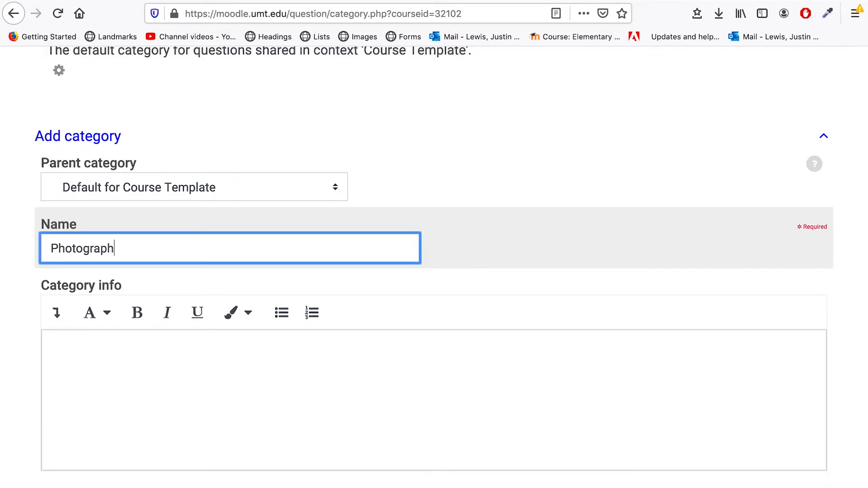
scroll(13, 383, down, 5)
click(107, 321)
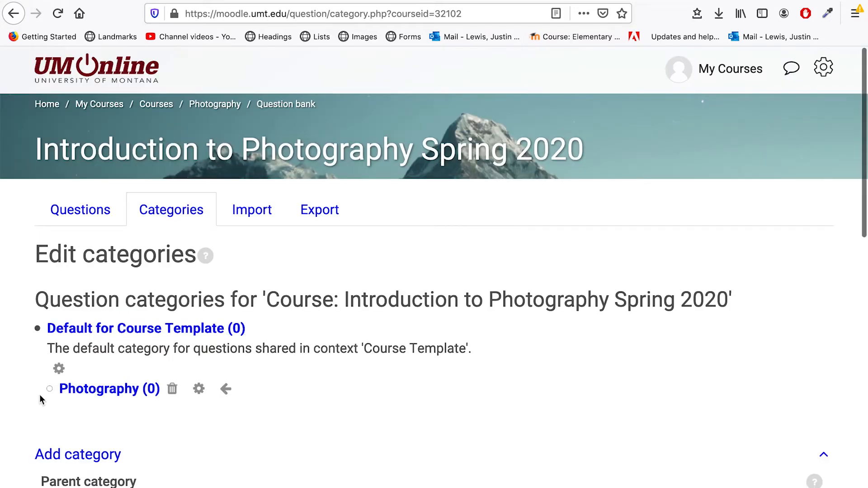
- Open the Photography category and start a new Multiple choice question in it
scroll(39, 394, down, 2)
scroll(39, 394, down, 1)
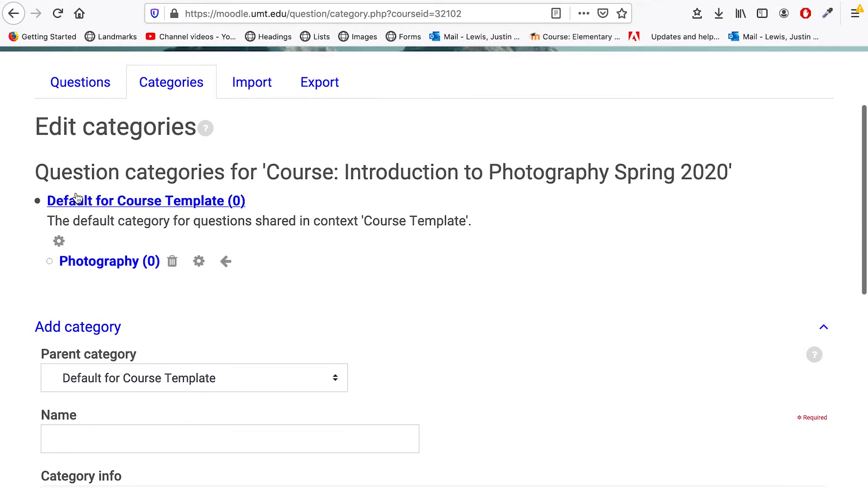
click(122, 267)
scroll(300, 227, down, 3)
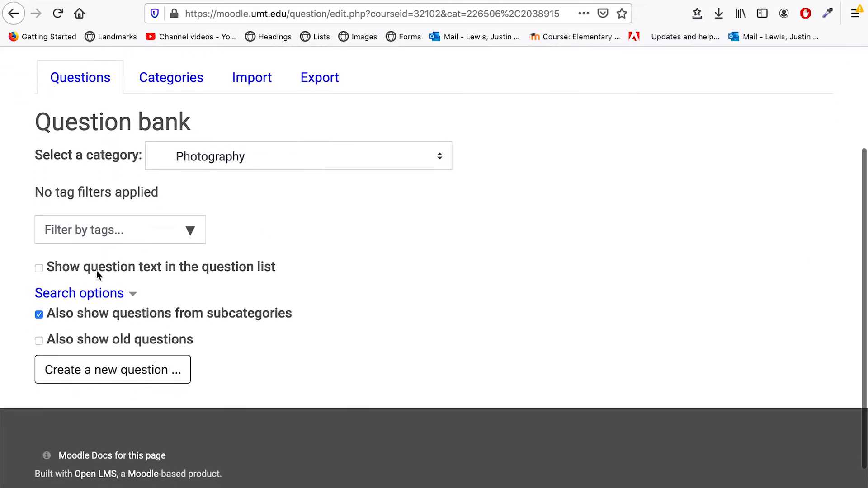
click(92, 372)
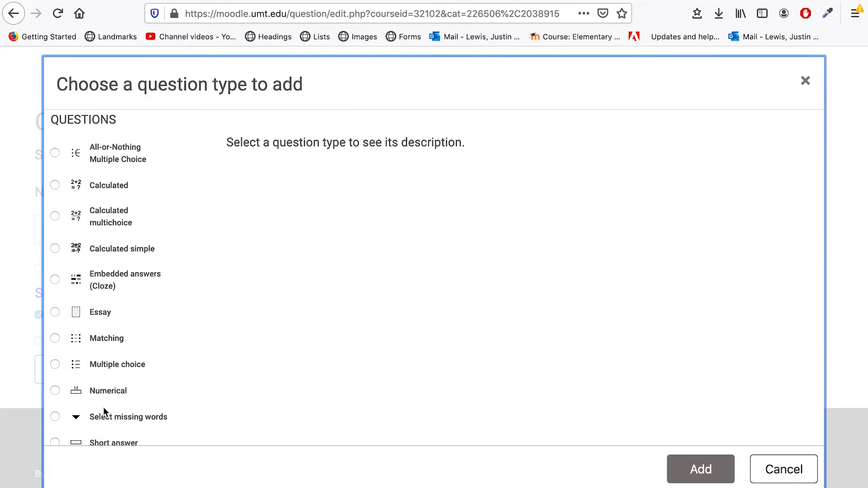
click(106, 363)
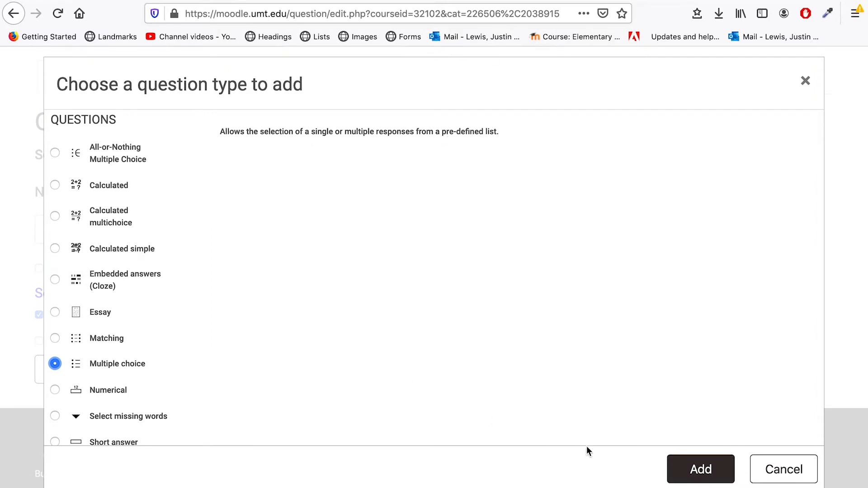
click(701, 468)
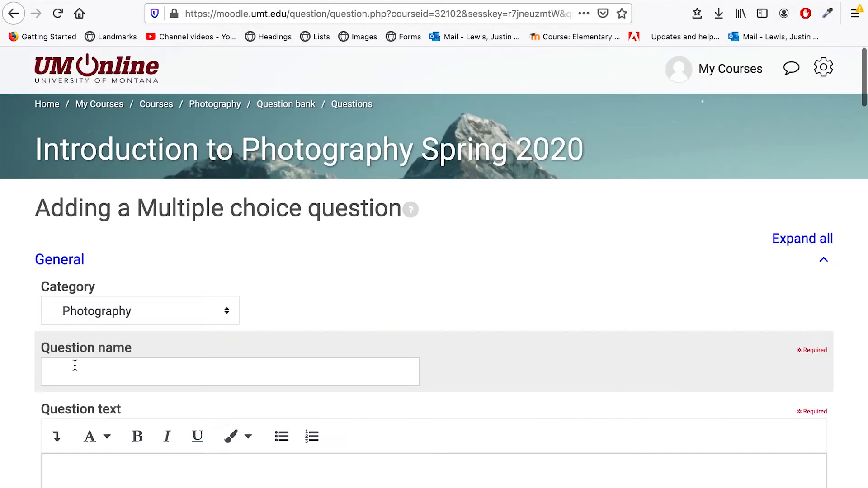
- Name the question DSLR and enter the question text "DSLR stands for:" with the full set of editor tools shown
click(75, 366)
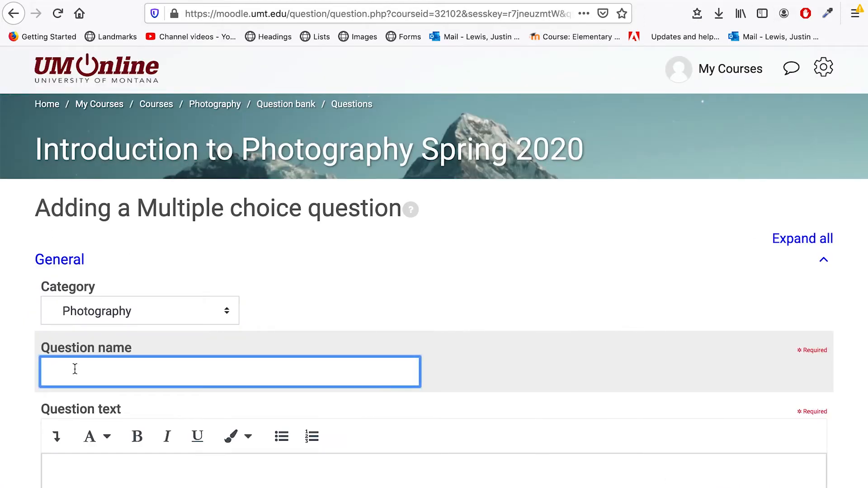
text(DSLR)
scroll(58, 278, down, 4)
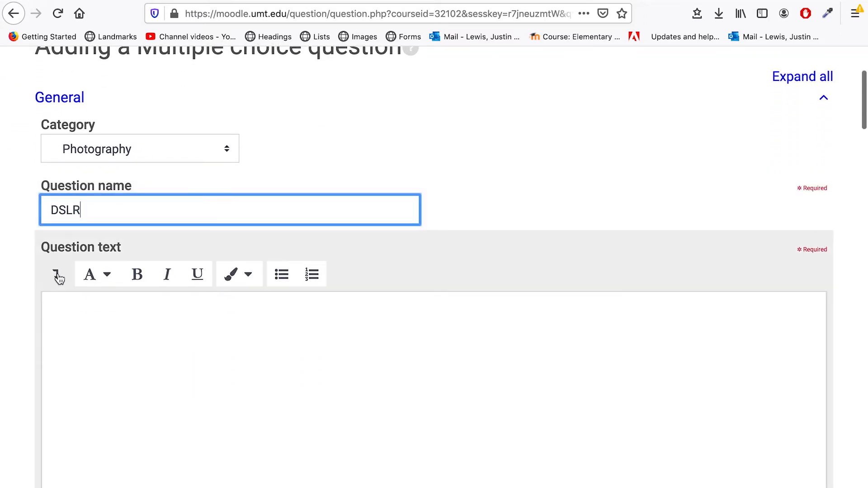
click(57, 275)
scroll(59, 279, down, 2)
scroll(60, 279, down, 1)
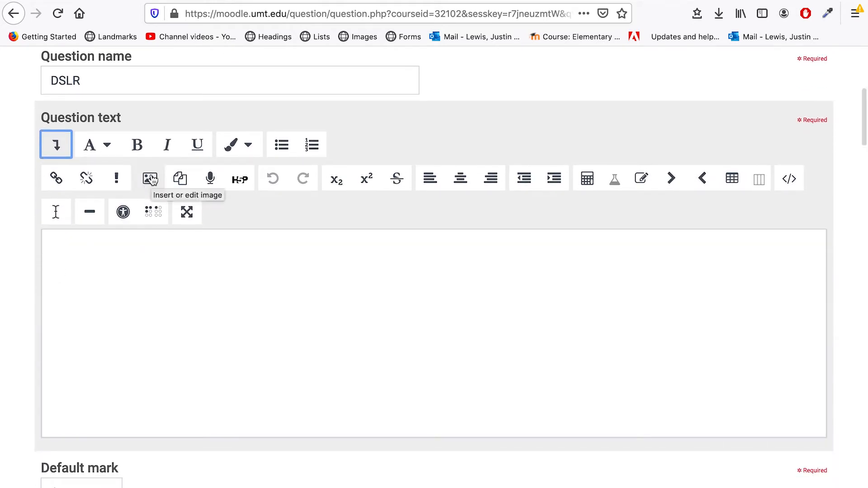
click(227, 252)
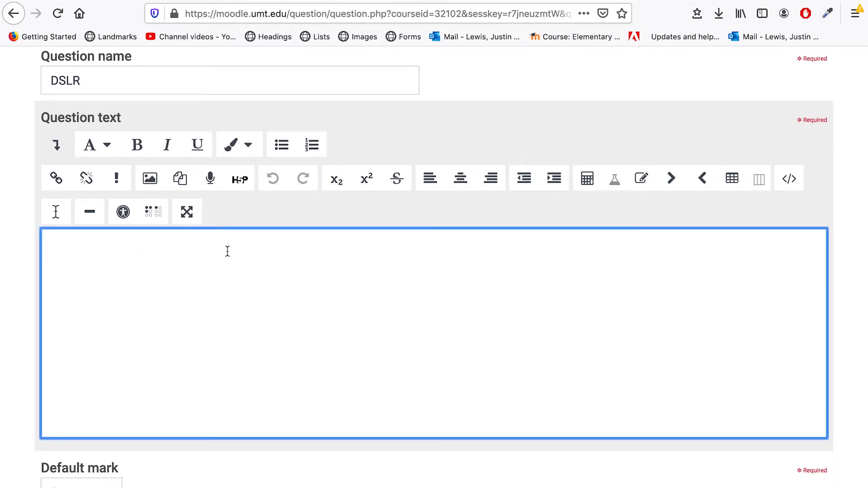
text(DSLR stands for:)
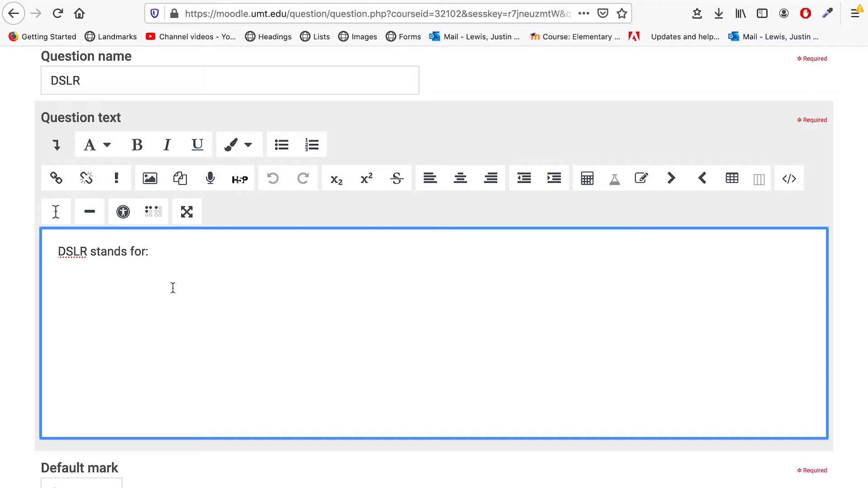
- Read the help note on General feedback and close it
scroll(349, 226, down, 7)
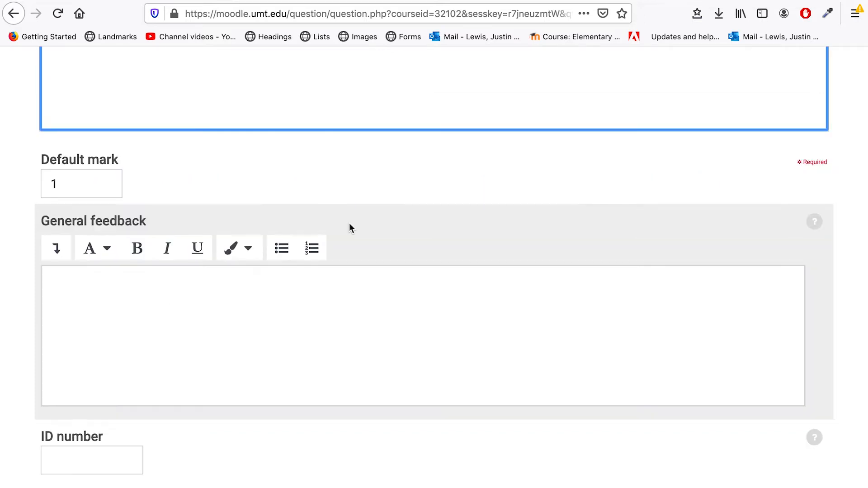
click(814, 222)
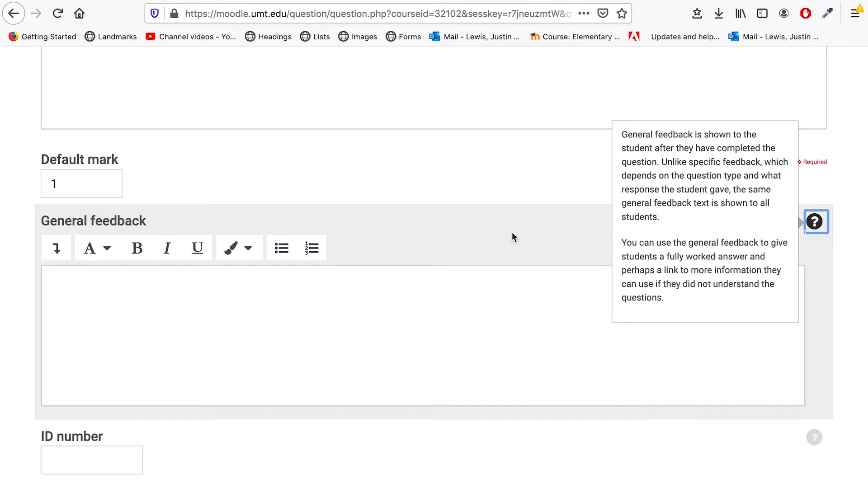
click(385, 381)
- Set the question to accept one answer only
scroll(233, 366, down, 2)
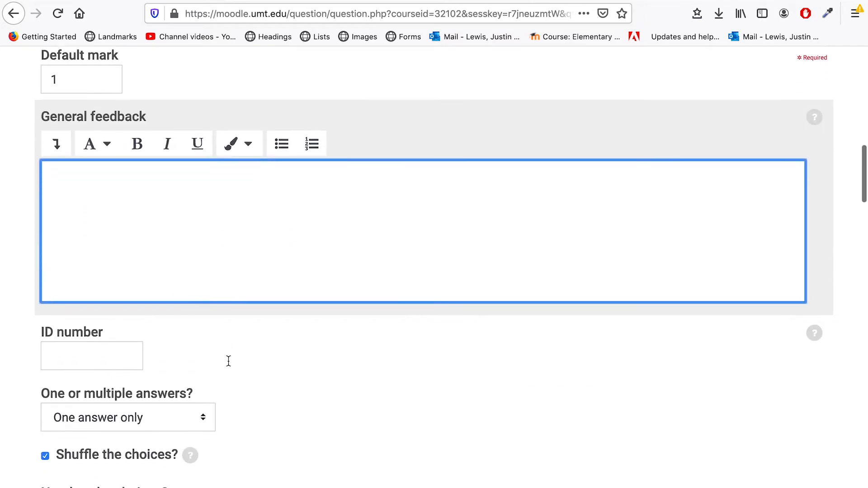
scroll(229, 361, down, 5)
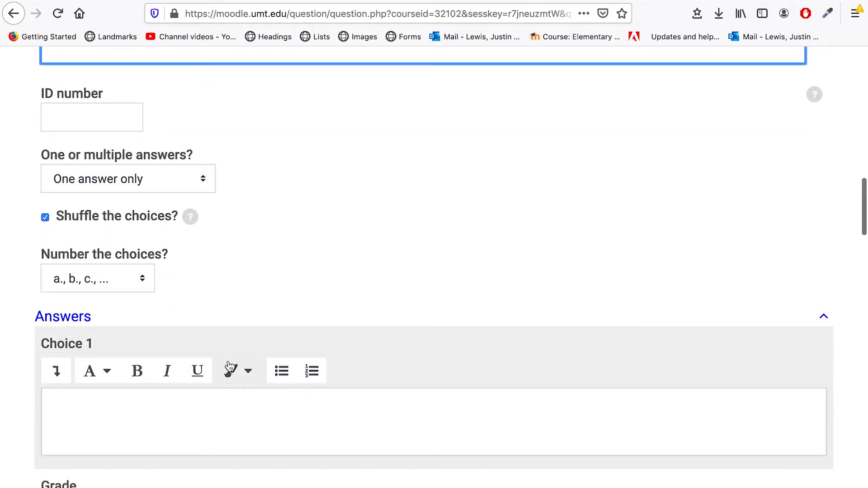
click(66, 183)
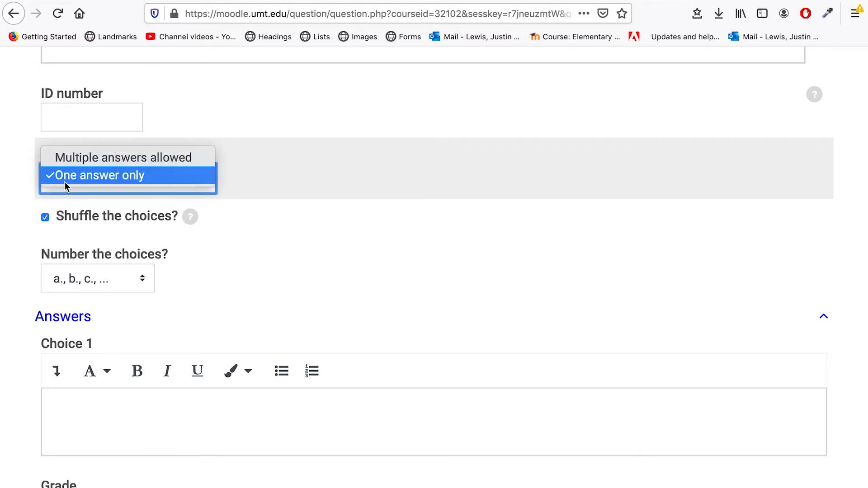
click(74, 174)
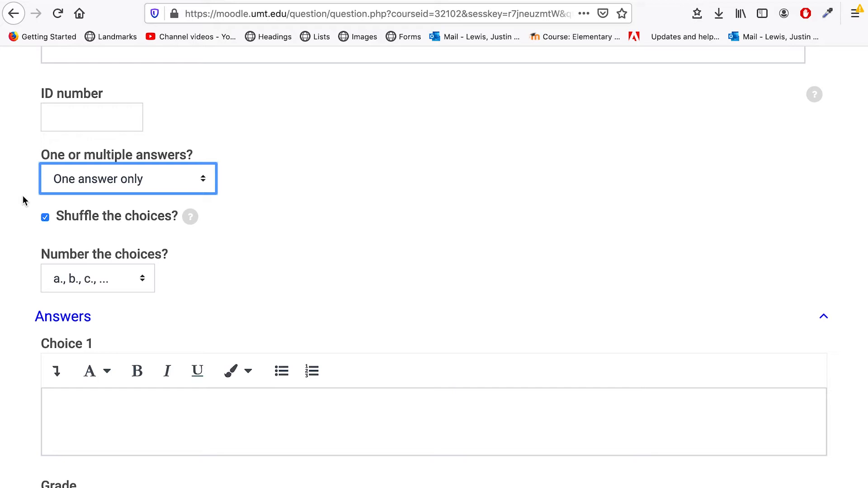
- Enter "Digital Single-lens Reflex Camera" as Choice 1 and set its grade to 100%
scroll(22, 196, down, 4)
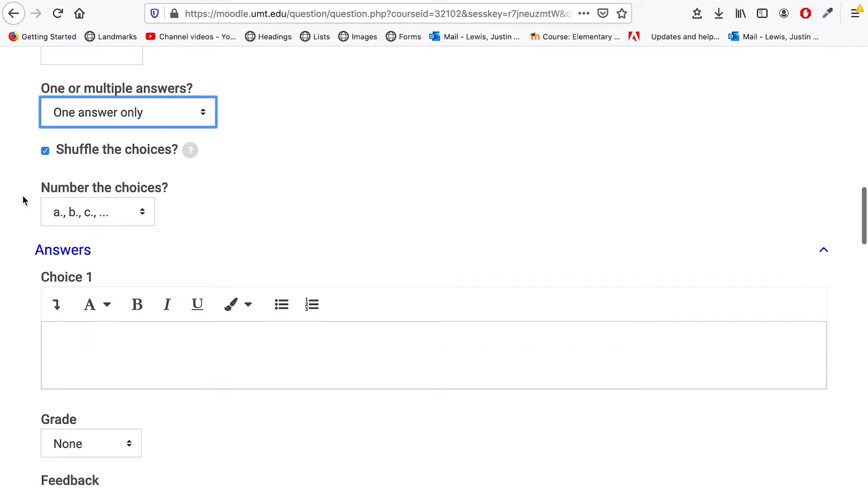
click(62, 257)
text(Digital Single-lens Reflex Camera)
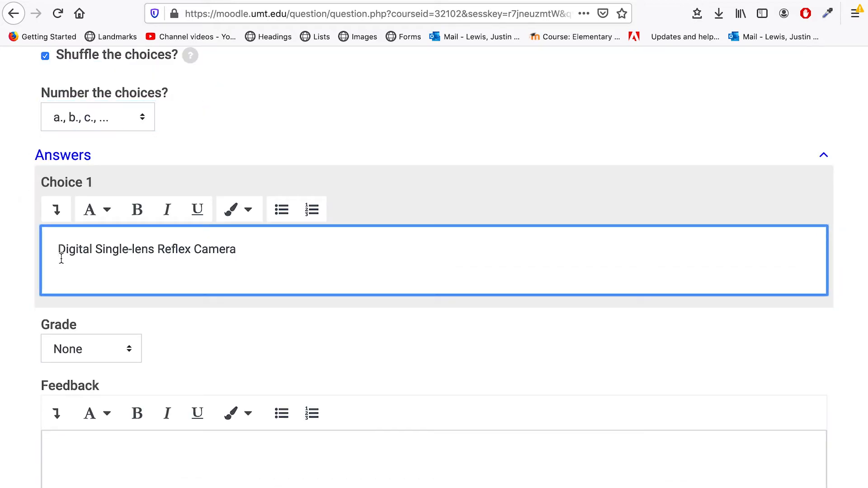
click(23, 285)
click(112, 349)
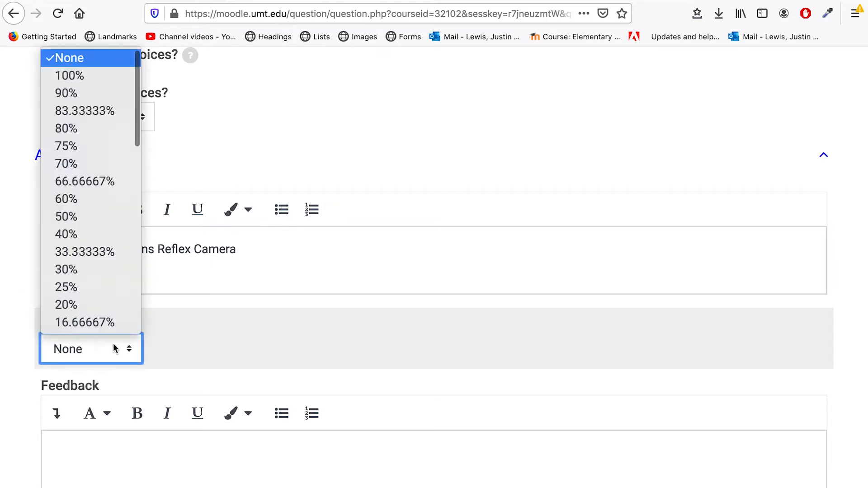
click(83, 81)
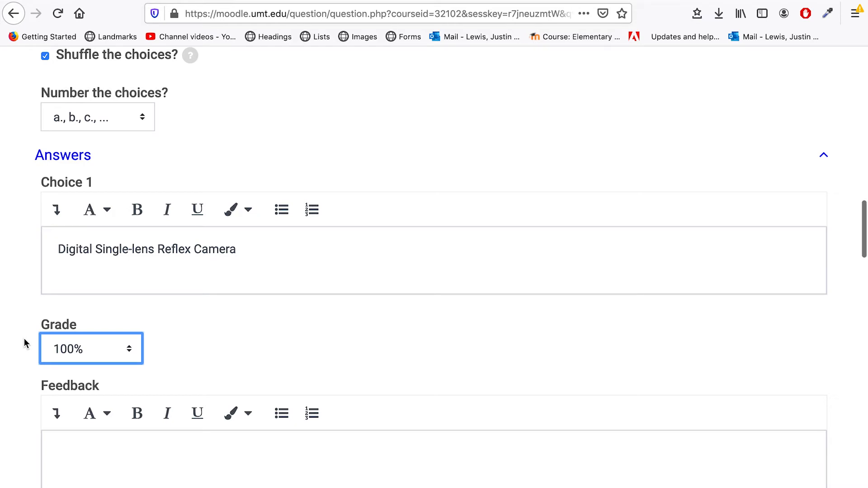
- Enter "Digital Signal Radiating Camera" as Choice 2
scroll(25, 343, down, 3)
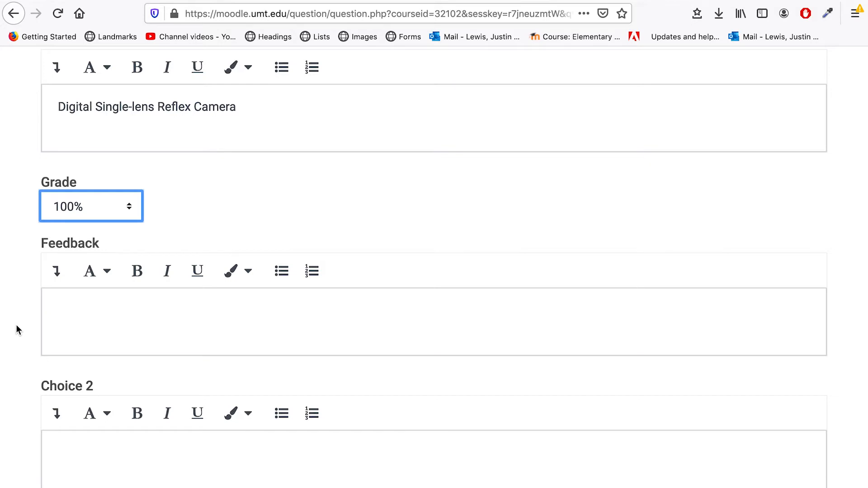
scroll(16, 330, down, 3)
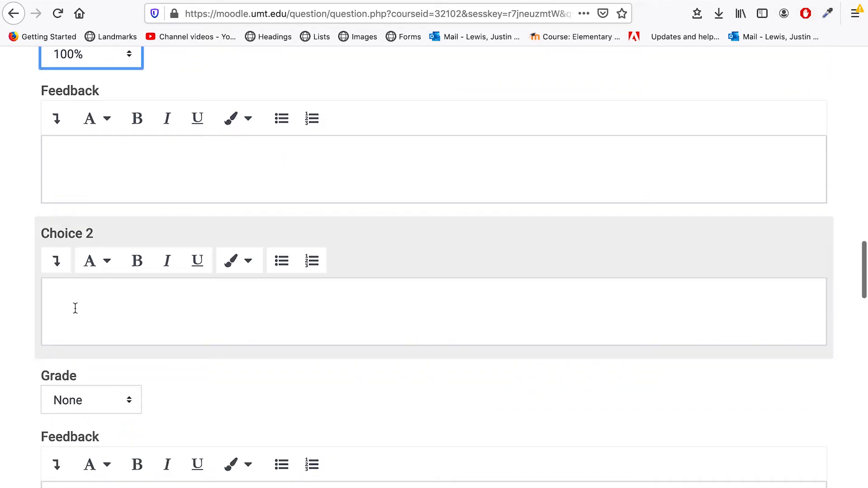
click(66, 309)
text(Digital Signal Radiating Camera)
scroll(16, 317, down, 2)
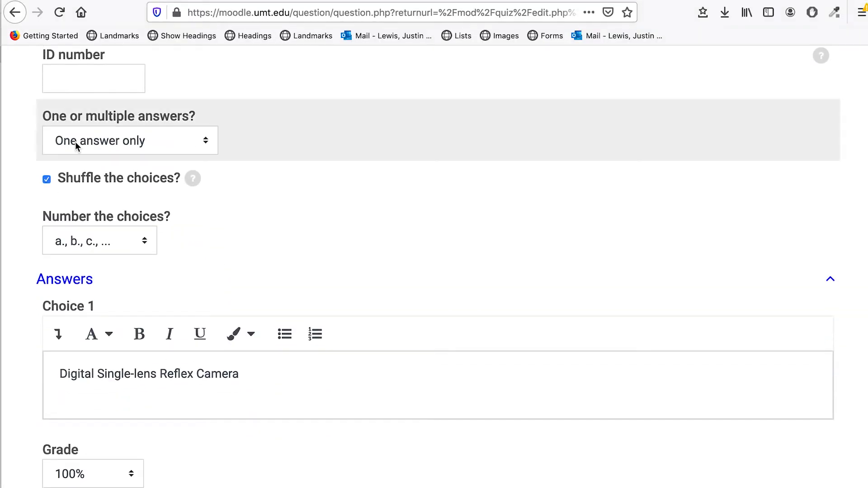
- Check the options for allowing one or multiple answers and leave the list without choosing another
click(121, 142)
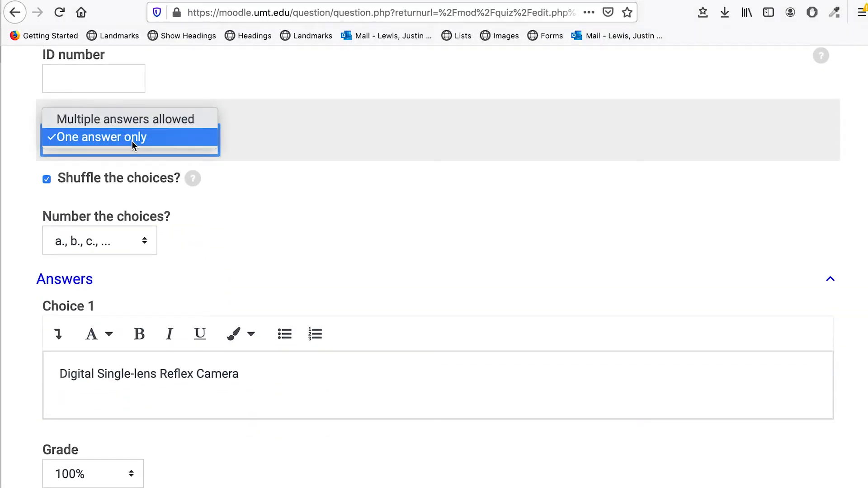
click(22, 147)
- Check the grade percentages available for Choice 2 and leave the list without choosing another
scroll(23, 152, down, 3)
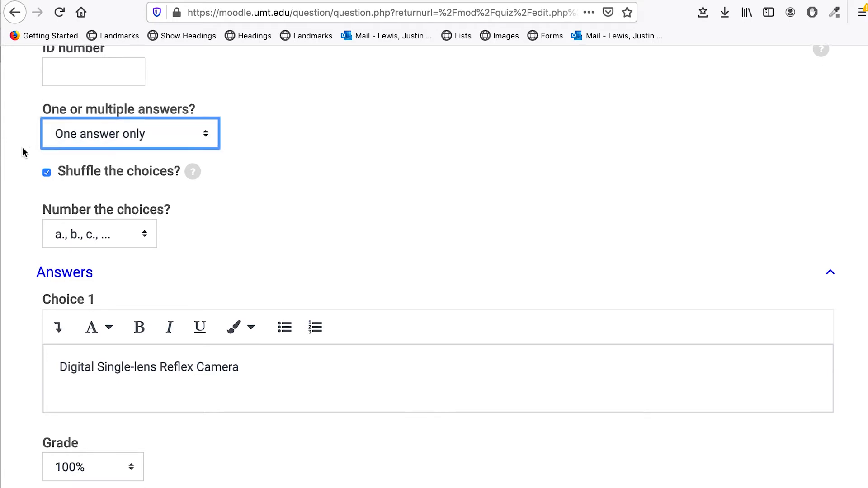
scroll(23, 152, down, 5)
scroll(24, 152, down, 6)
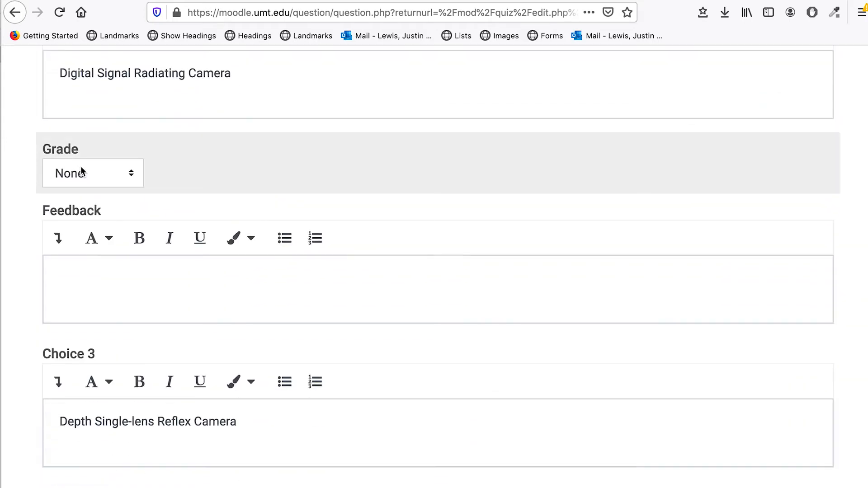
click(81, 170)
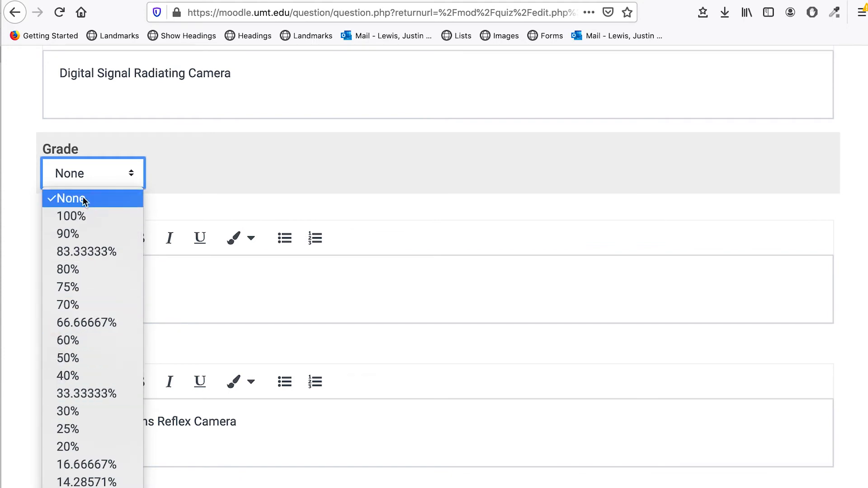
click(26, 170)
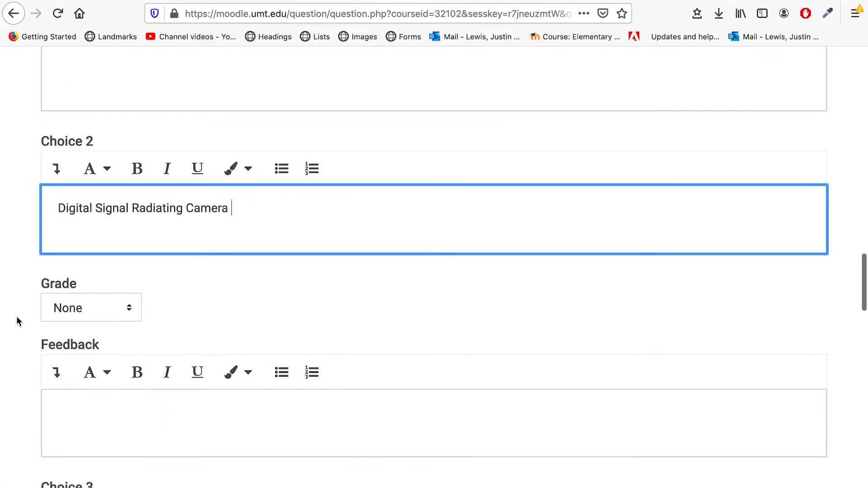
- Enter "Depth Single-lens Reflex Camera" as Choice 3
scroll(17, 316, down, 3)
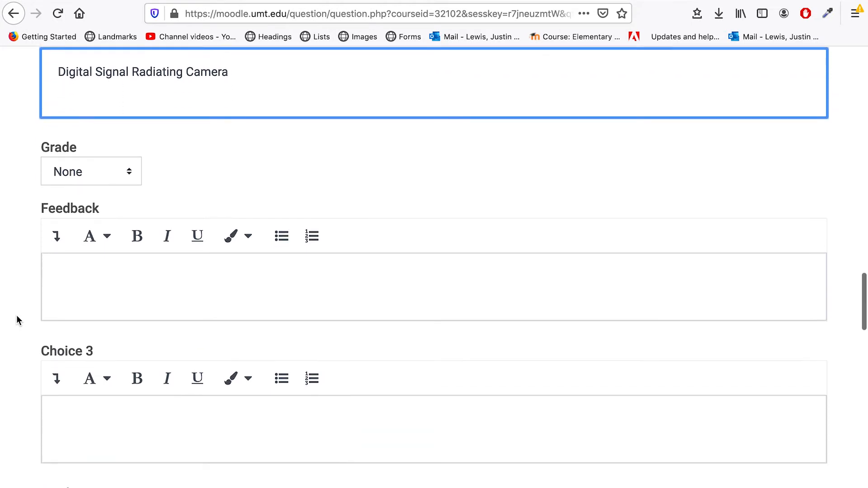
scroll(16, 320, down, 4)
click(63, 222)
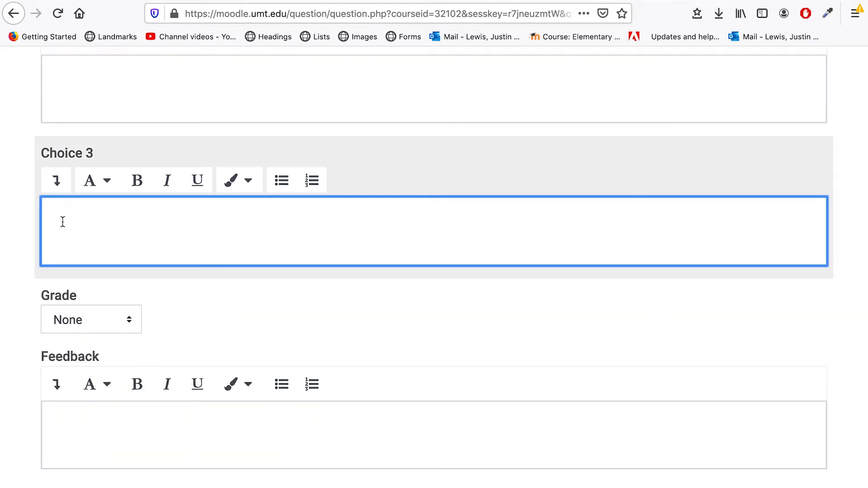
text(Depth Single-lens Reflex Camera)
- Save the multiple choice question, leaving the remaining choices blank
scroll(19, 264, down, 4)
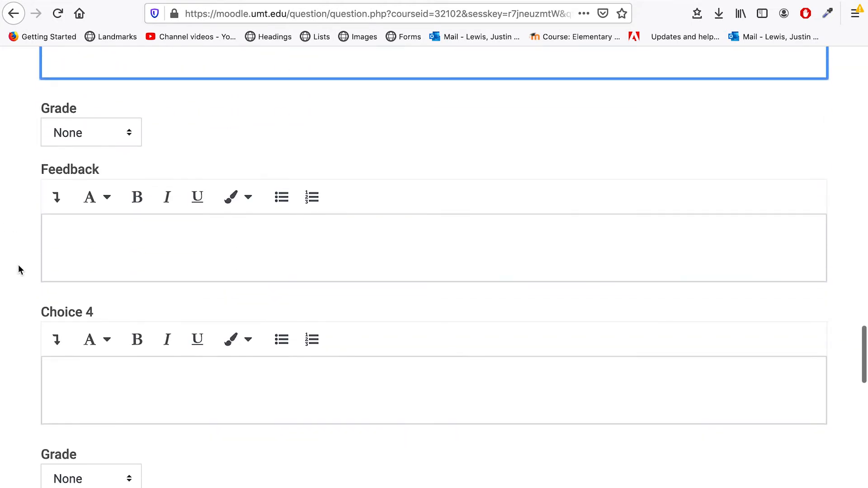
scroll(18, 268, down, 4)
scroll(19, 266, down, 9)
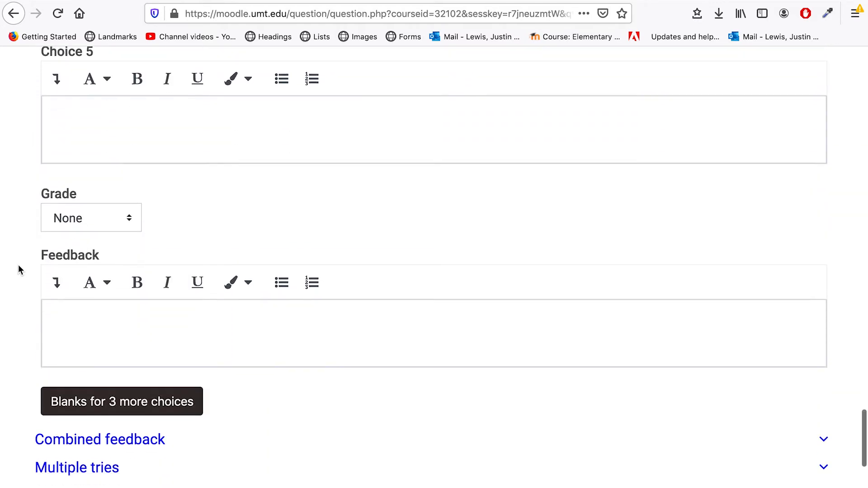
scroll(19, 270, down, 3)
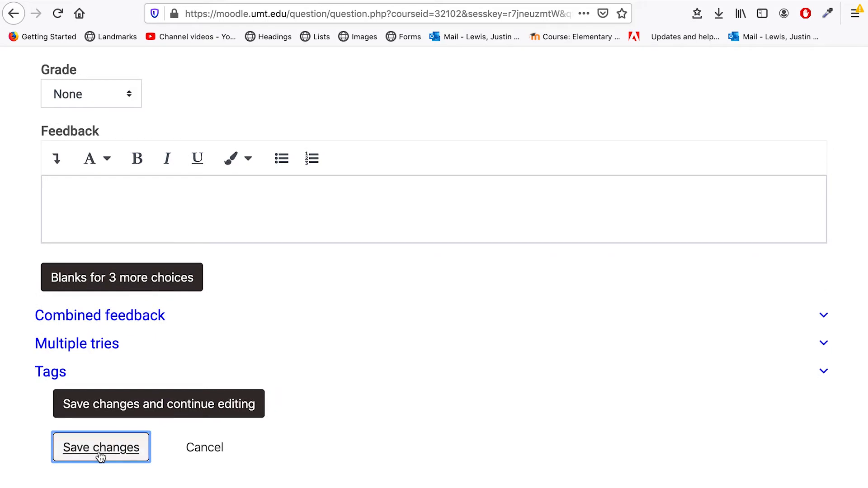
click(101, 449)
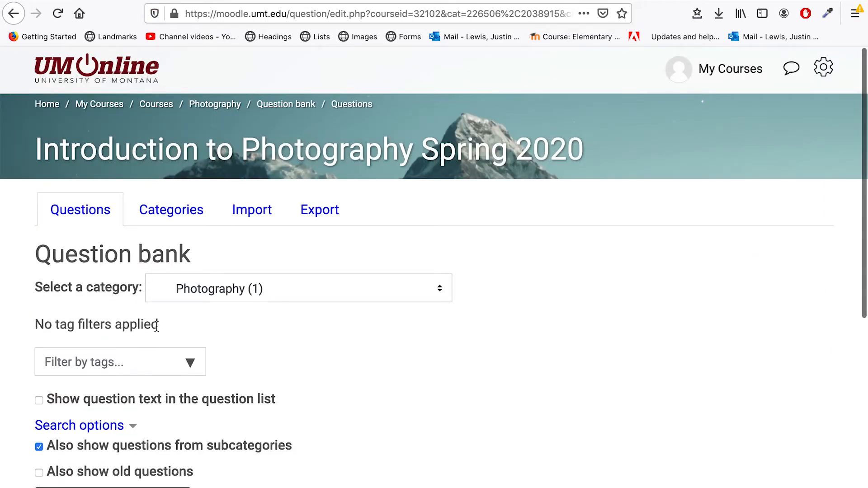
- Start a new True/False question in the Photography category of the question bank
scroll(230, 298, down, 4)
click(113, 355)
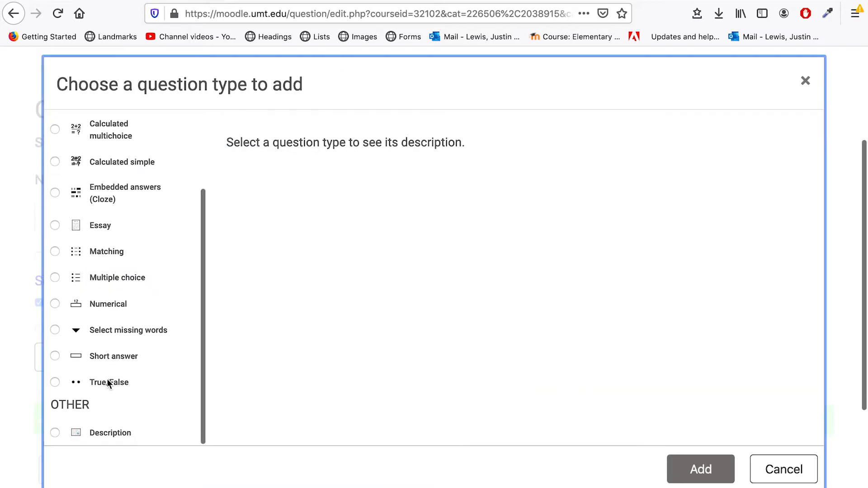
click(106, 381)
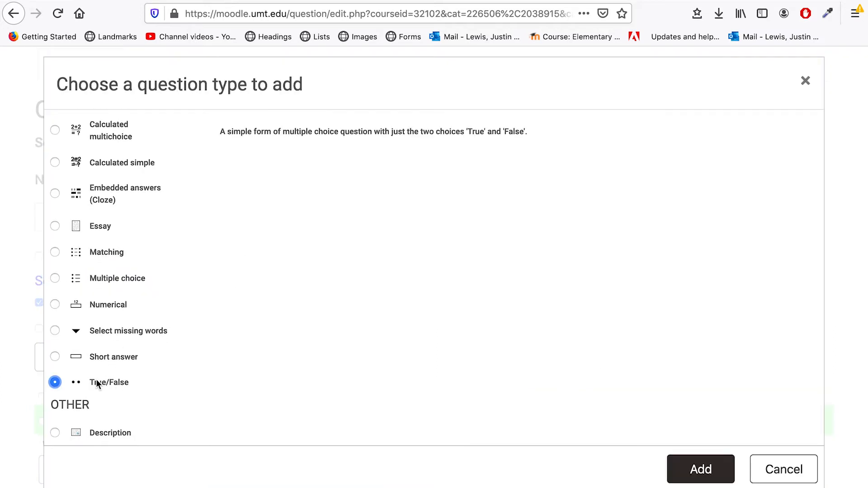
click(700, 469)
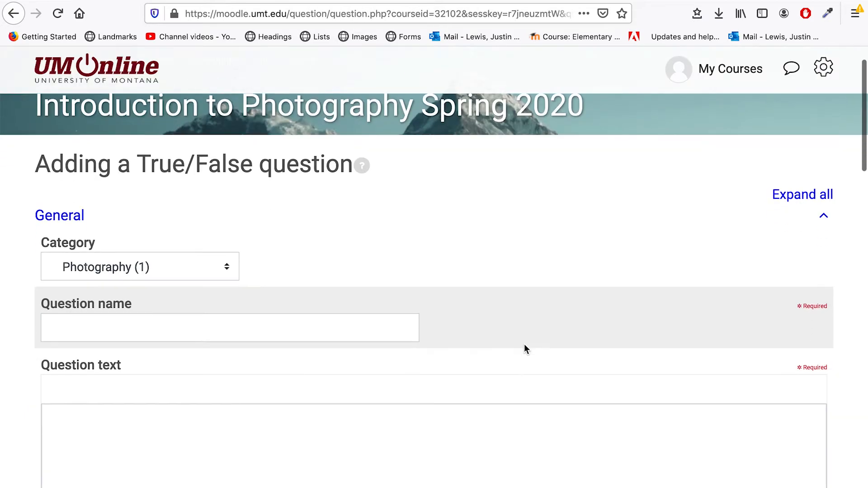
- Name the question "Focal Length" and enter "The focal length of an optical system is a measure of how strongly the system converges or diverges light."
scroll(524, 344, down, 3)
click(176, 251)
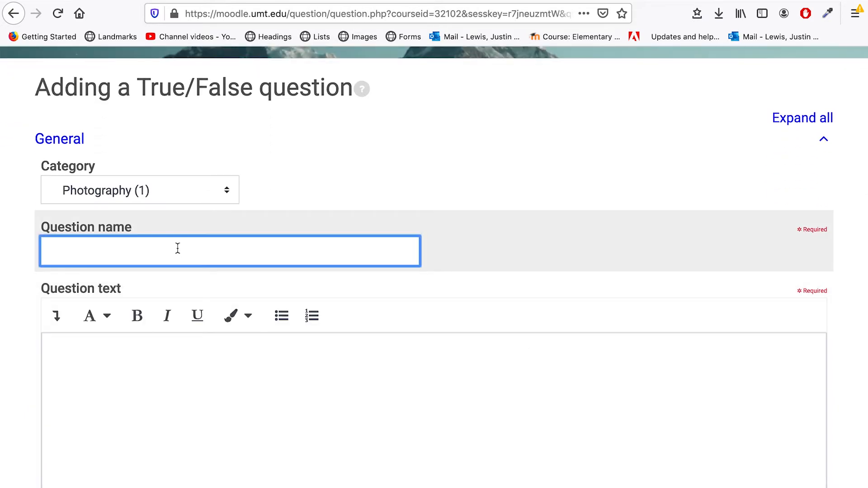
text(Focal Length)
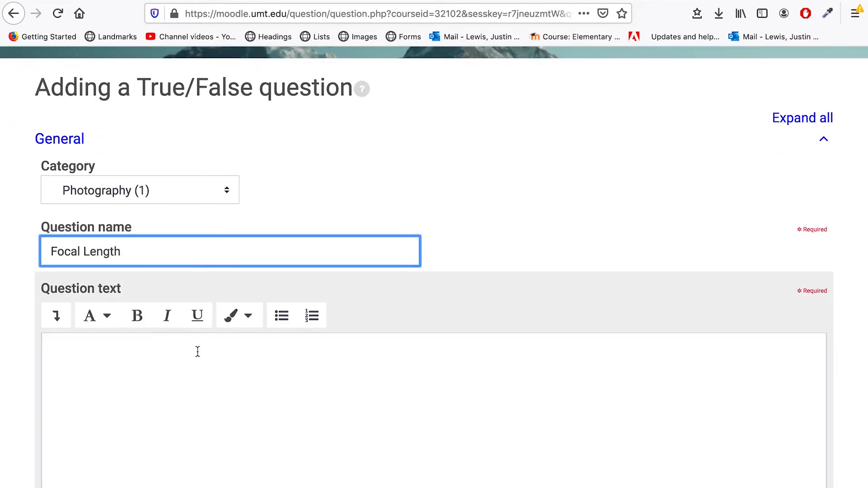
scroll(196, 351, down, 2)
click(114, 269)
text(The focal length of an optical system is a measure of how strongly the system converges or diverges light.)
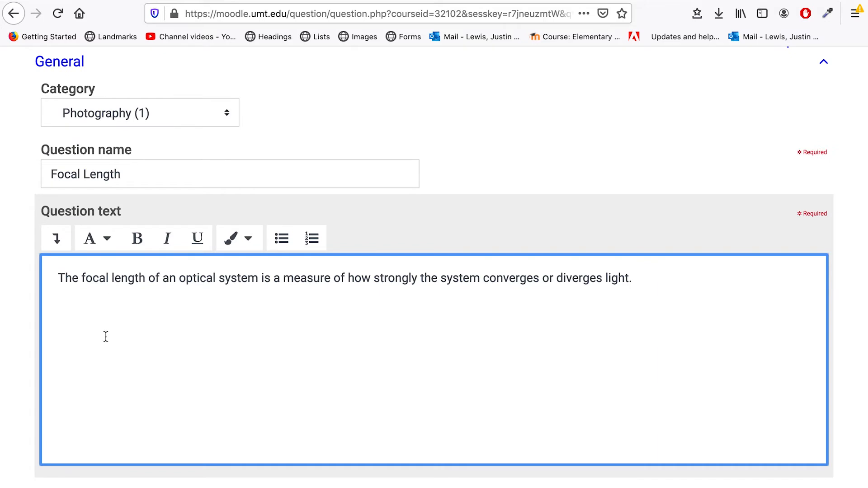
- Choose the correct answer for the Focal Length question and save the question
scroll(104, 337, down, 9)
scroll(86, 405, down, 1)
click(86, 410)
click(84, 416)
scroll(126, 331, down, 12)
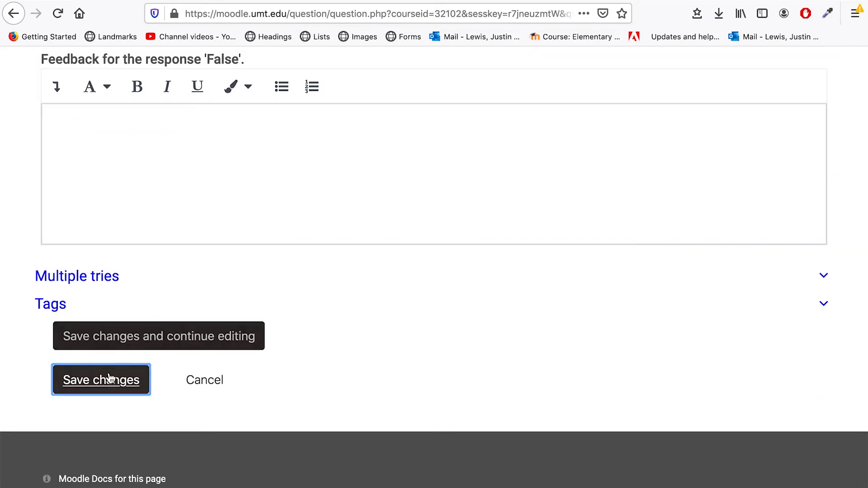
click(108, 380)
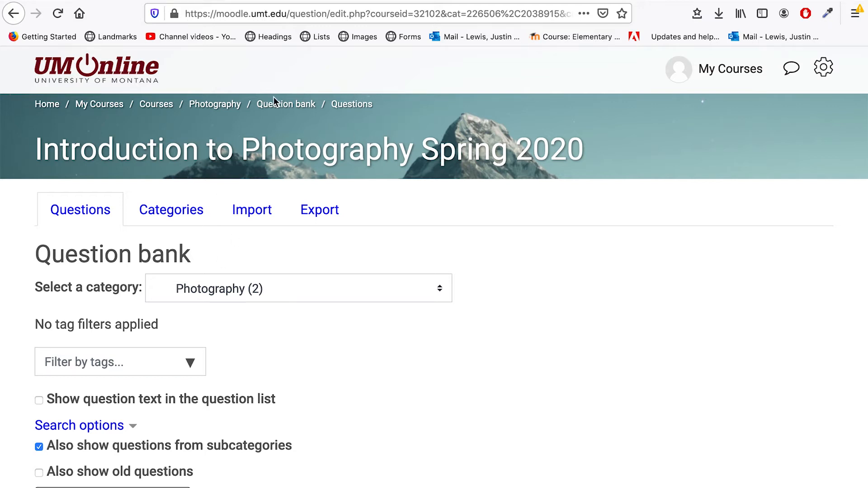
- Add a Quiz activity to the Photography course's main page and name it "Photography Quiz 1"
click(214, 104)
scroll(117, 333, down, 5)
scroll(117, 331, down, 5)
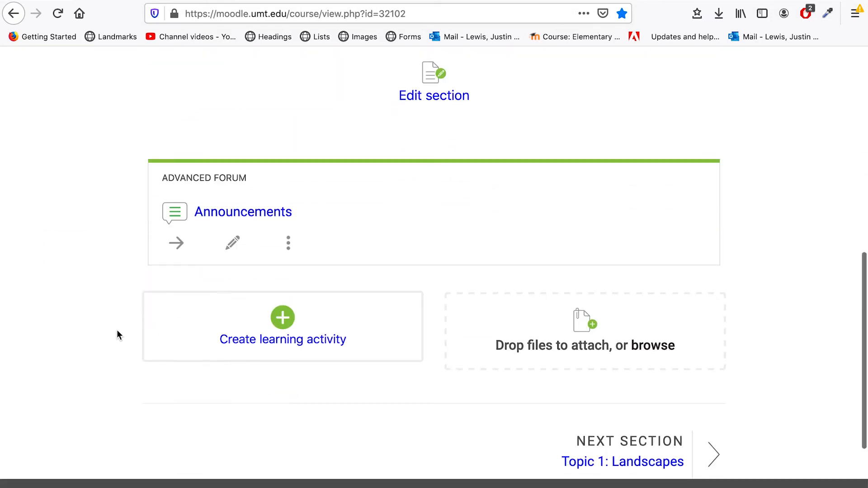
click(276, 311)
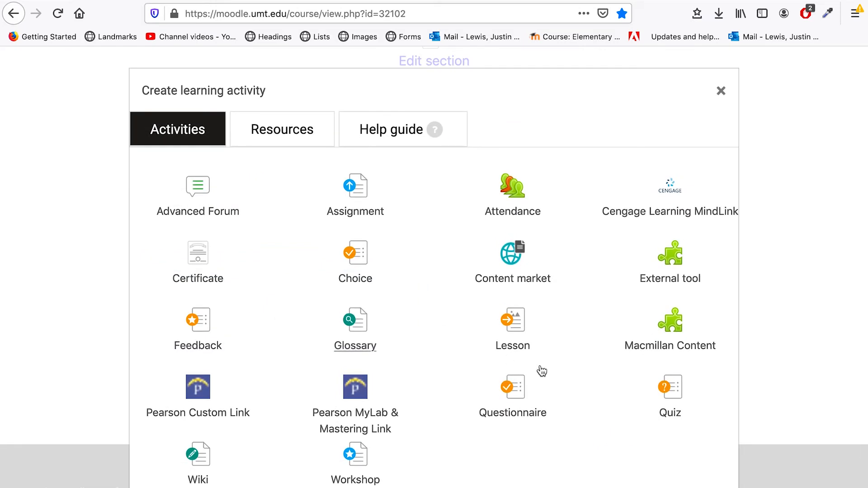
click(670, 387)
click(287, 270)
text(Photography Quiz 1)
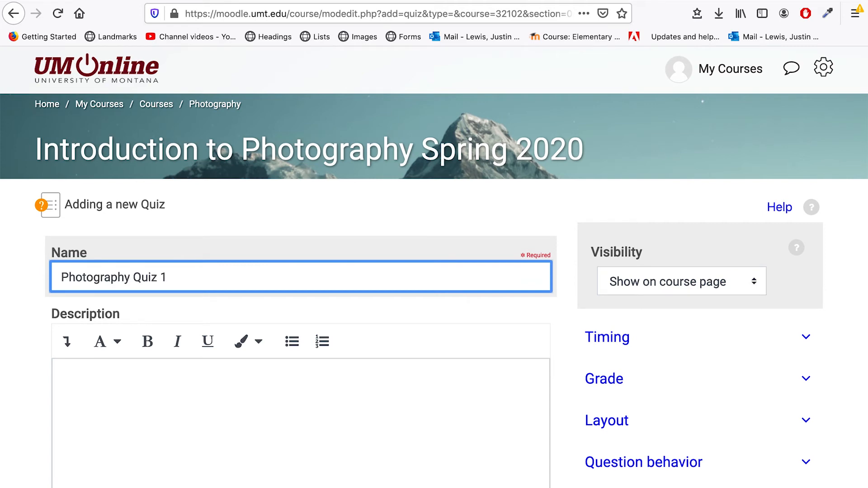
- Check the visibility options for the quiz and leave the list without choosing another
scroll(23, 329, down, 5)
click(754, 137)
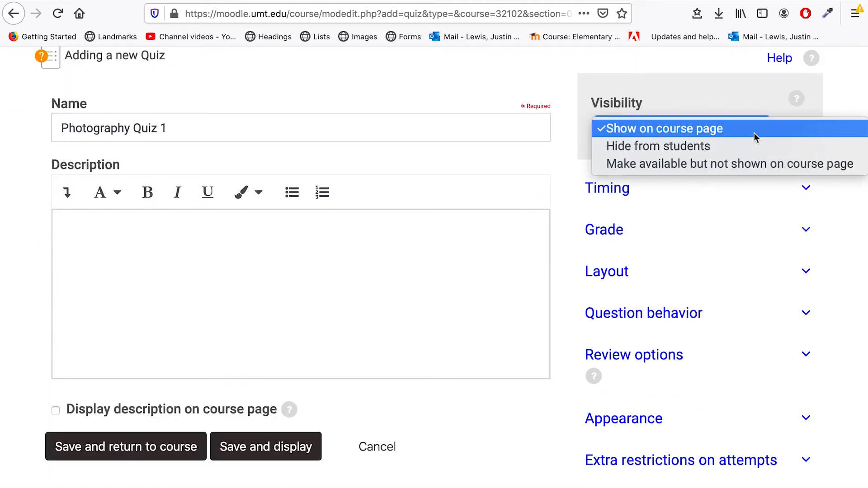
click(733, 102)
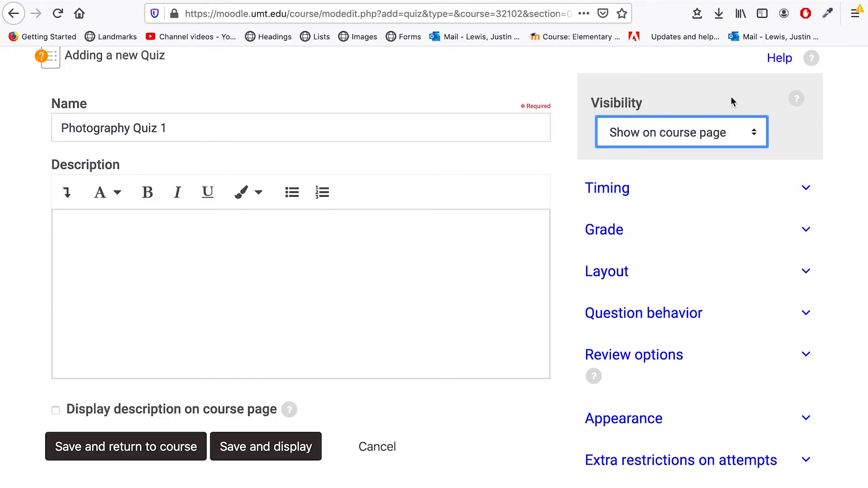
- Enable the quiz's opening on 7 October 2020 at 08:30 and its closing on 8 October 2020 at 08:30
click(613, 192)
scroll(612, 191, down, 3)
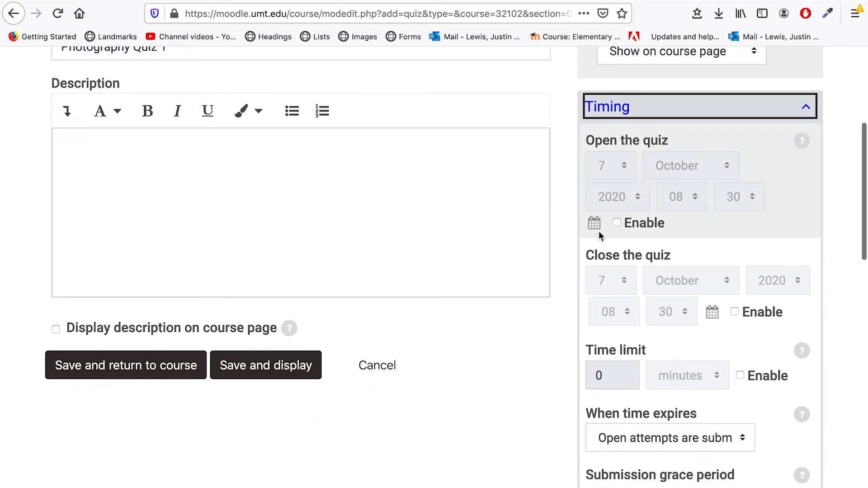
click(617, 223)
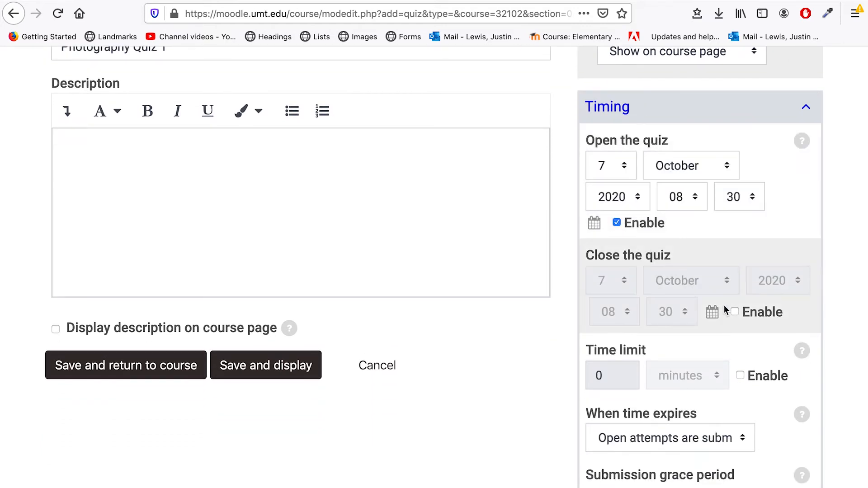
click(735, 312)
scroll(592, 311, down, 2)
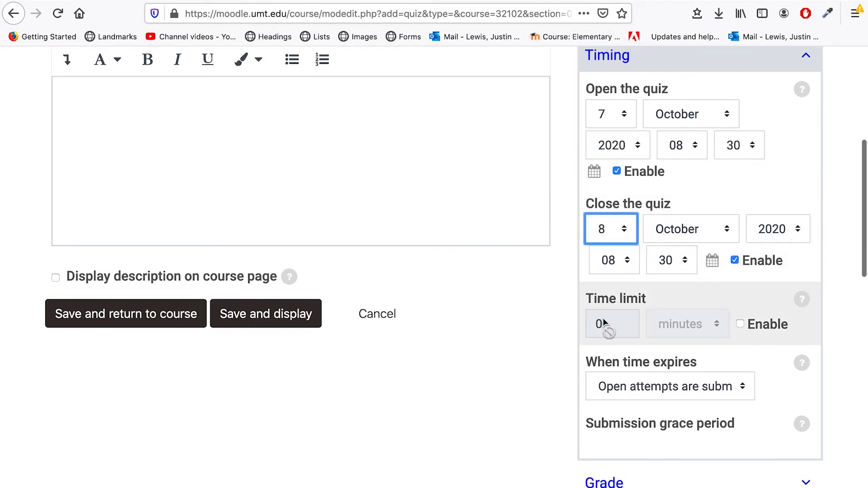
- Enable a 60-minute time limit for the quiz and check the options for when time expires
click(740, 324)
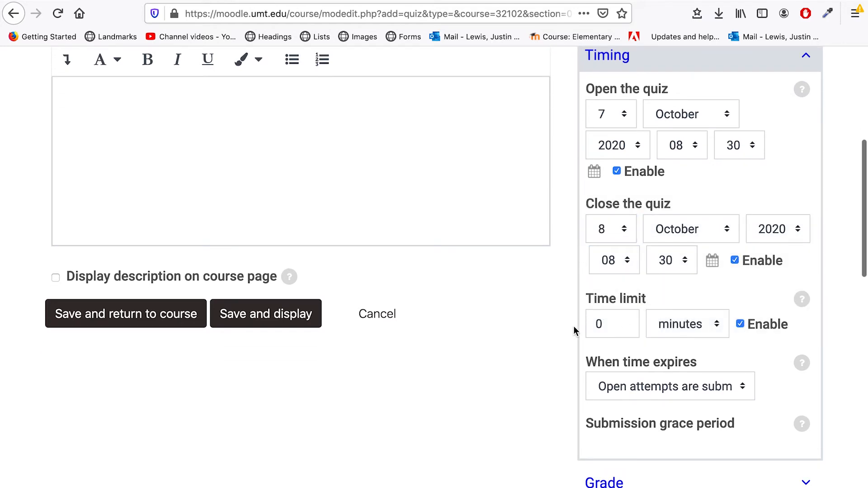
drag(614, 325, 581, 313)
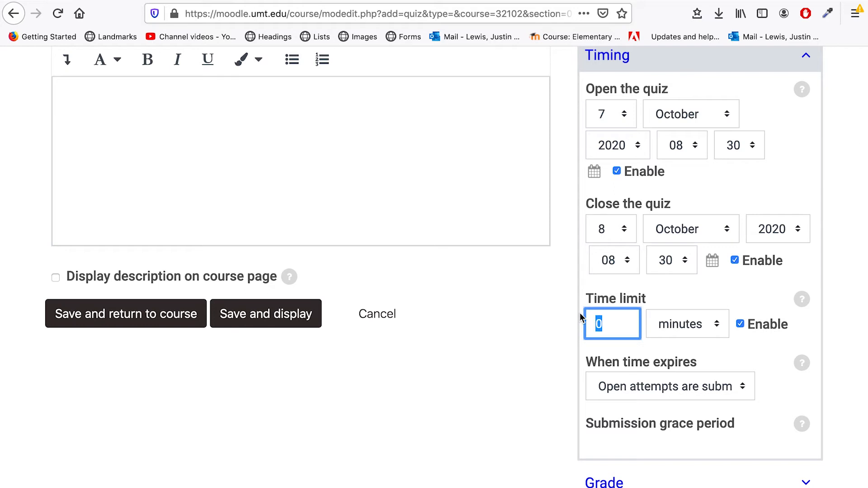
text(60)
click(773, 382)
scroll(773, 382, down, 1)
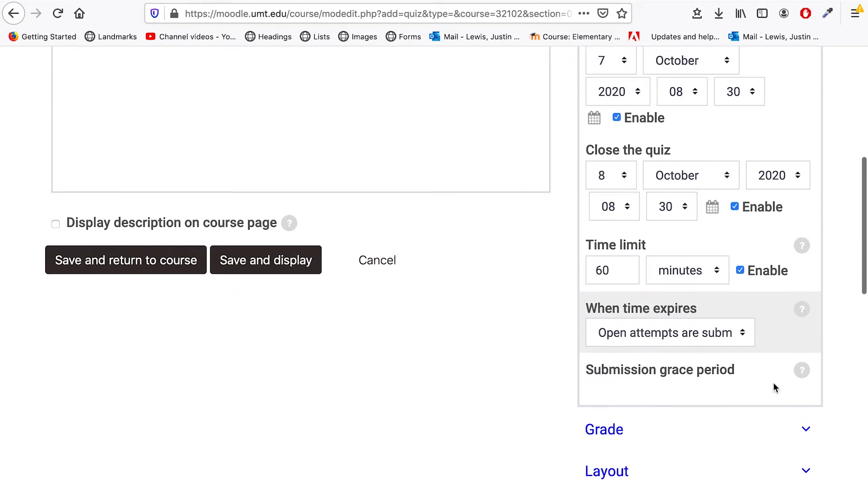
click(725, 324)
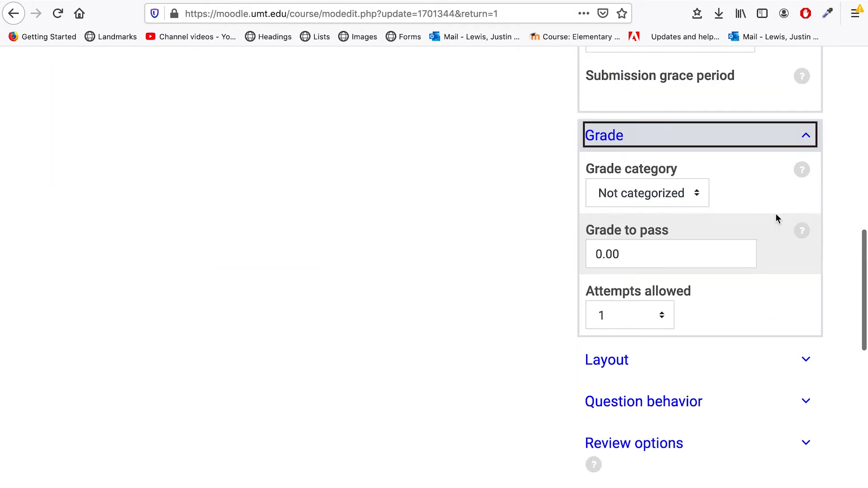
- Read the help on grade category and grade to pass, and check the choices for attempts allowed without selecting another
click(802, 170)
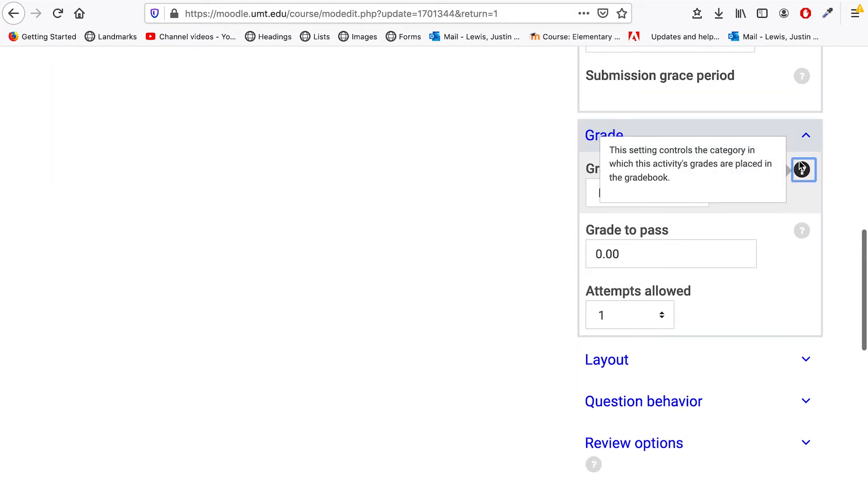
click(803, 232)
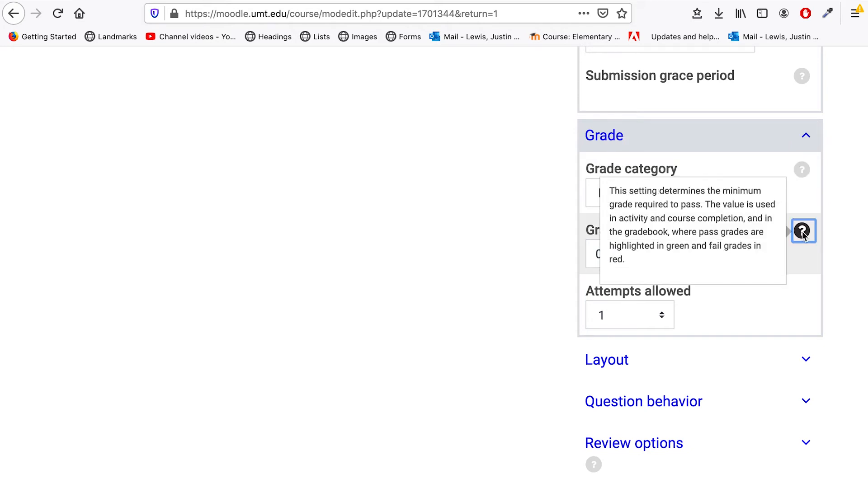
click(683, 291)
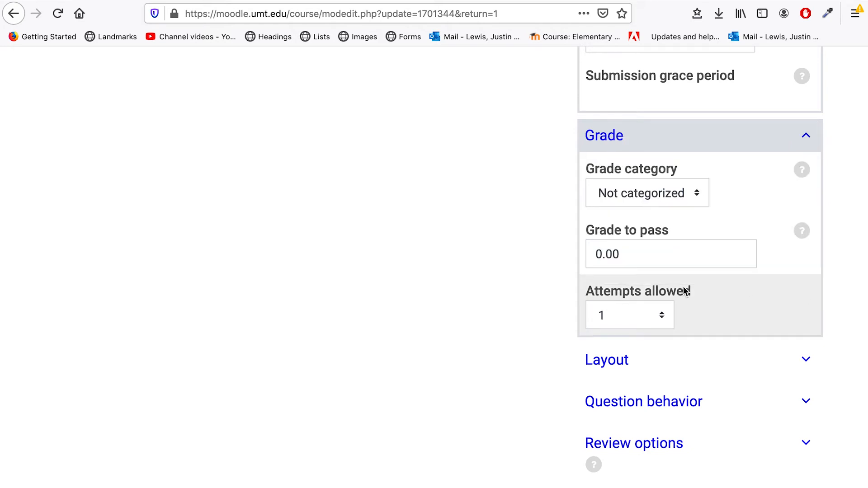
click(663, 316)
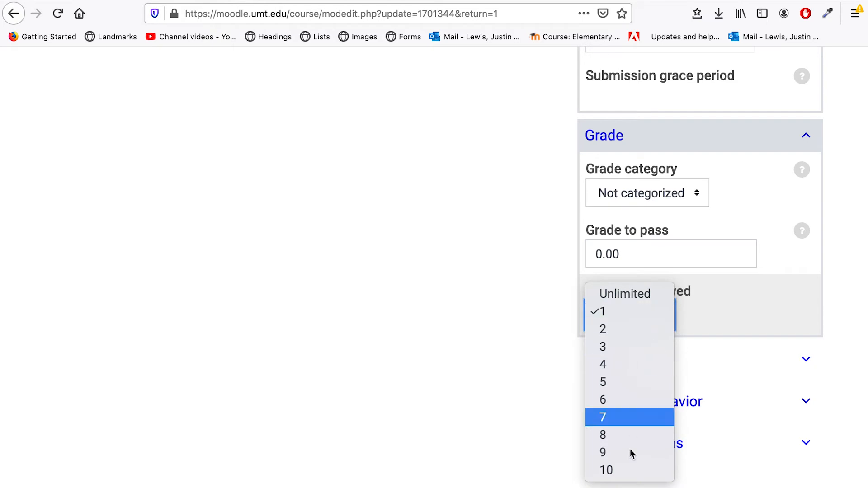
click(743, 314)
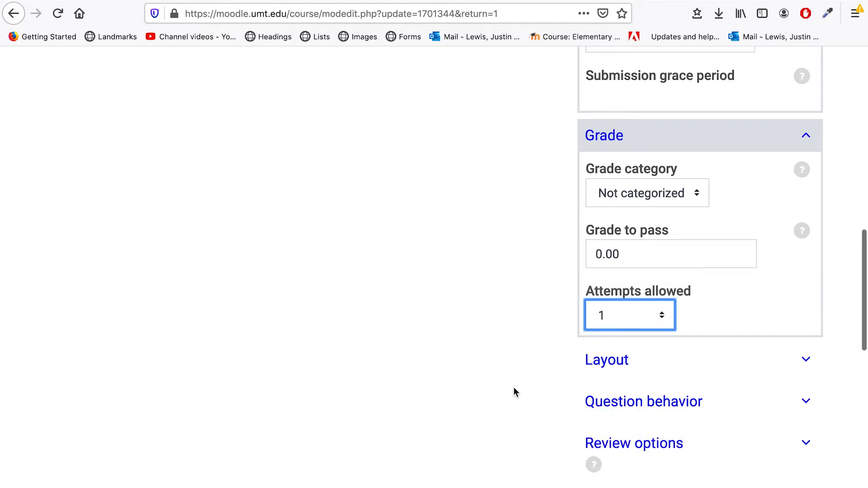
- Check the quiz's layout settings for new pages, including the advanced navigation method
scroll(514, 388, down, 5)
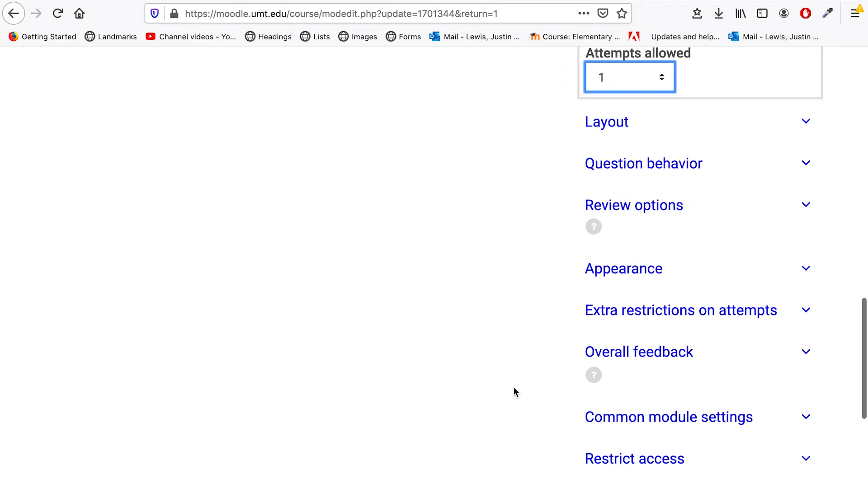
click(598, 125)
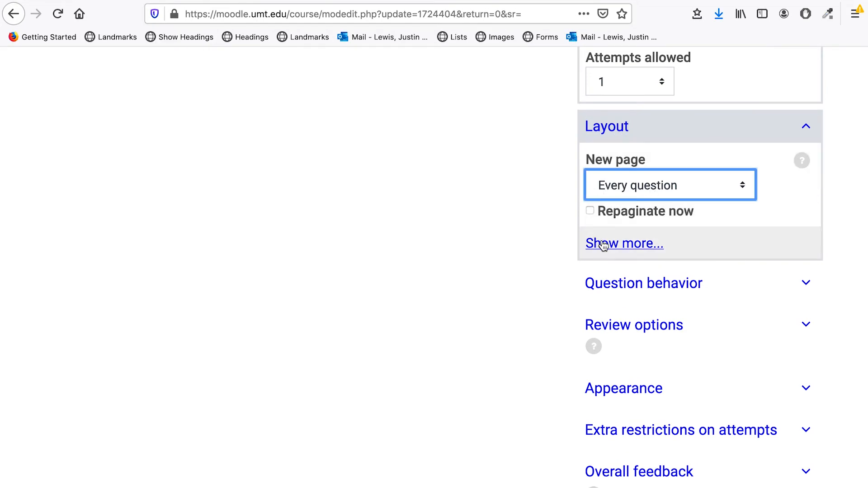
click(603, 244)
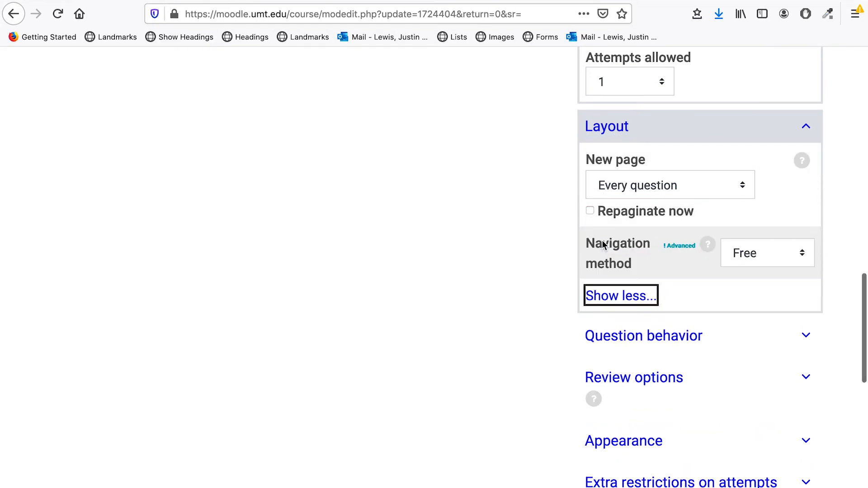
click(742, 252)
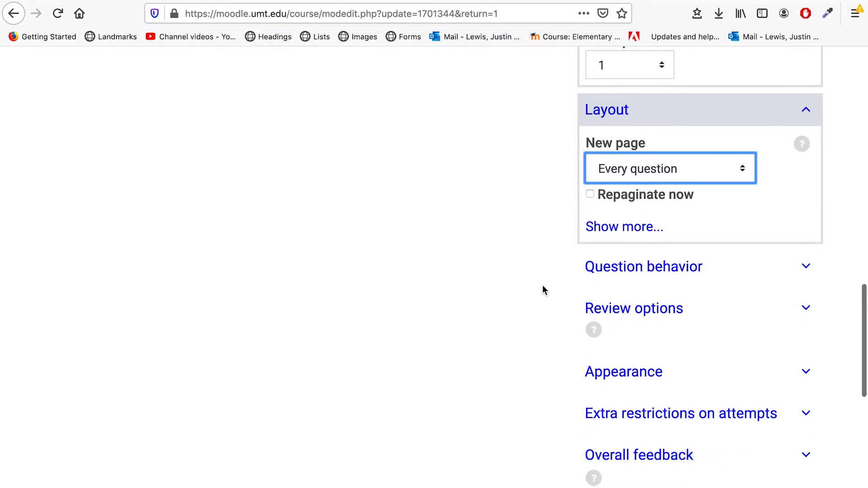
- Examine the question behavior settings, including the advanced ones, and the review options for during the attempt
scroll(543, 291, down, 3)
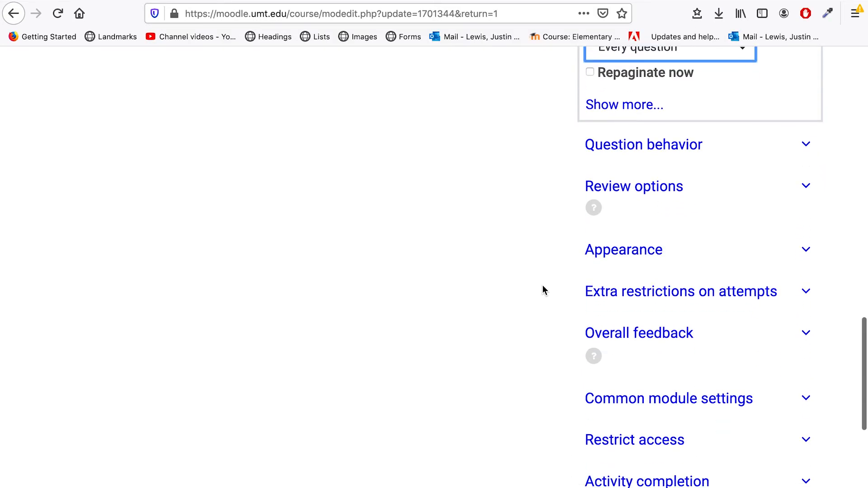
click(613, 146)
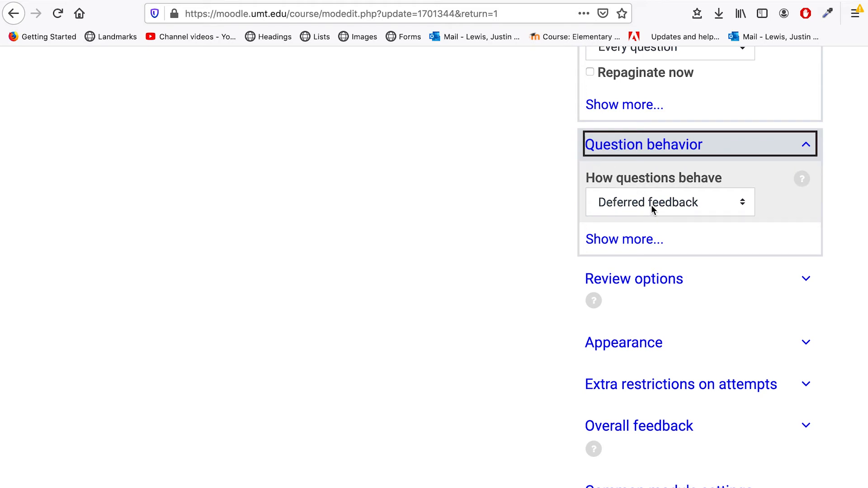
click(651, 239)
click(654, 251)
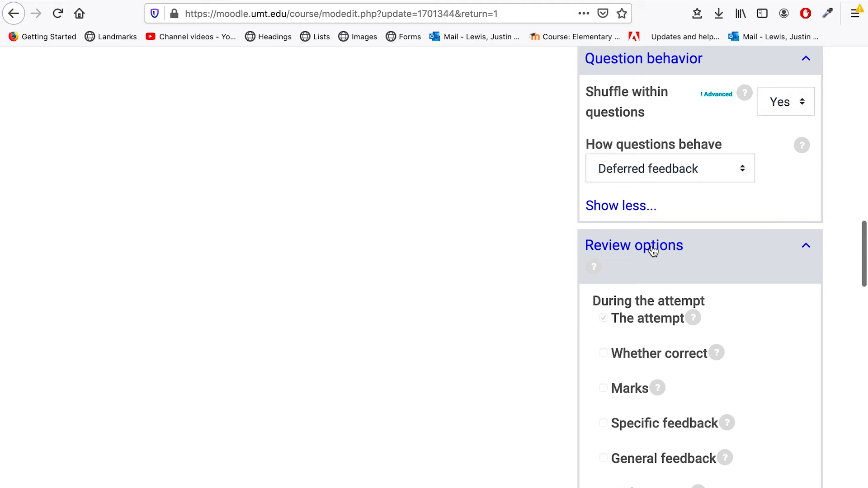
scroll(544, 318, down, 5)
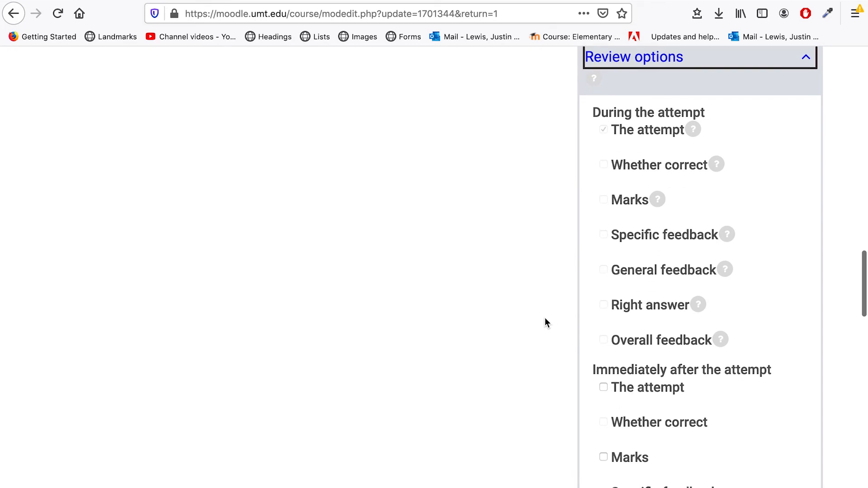
scroll(587, 86, up, 2)
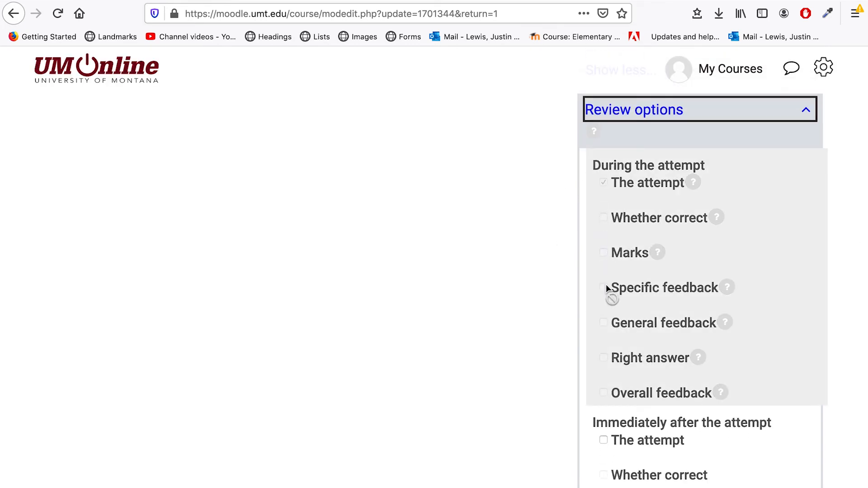
scroll(606, 285, up, 2)
scroll(605, 284, up, 2)
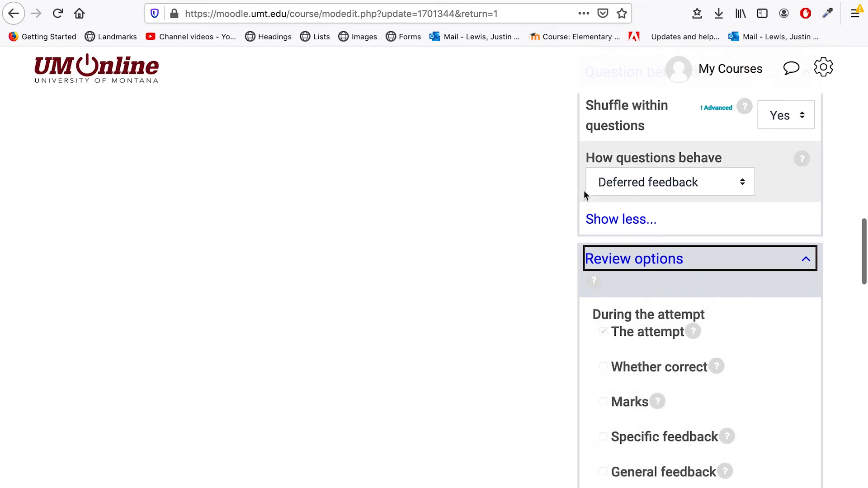
- Try Immediate feedback as the question behavior with the Whether correct review option during the attempt, and return the behavior to Deferred feedback
click(592, 186)
click(619, 214)
scroll(587, 304, down, 1)
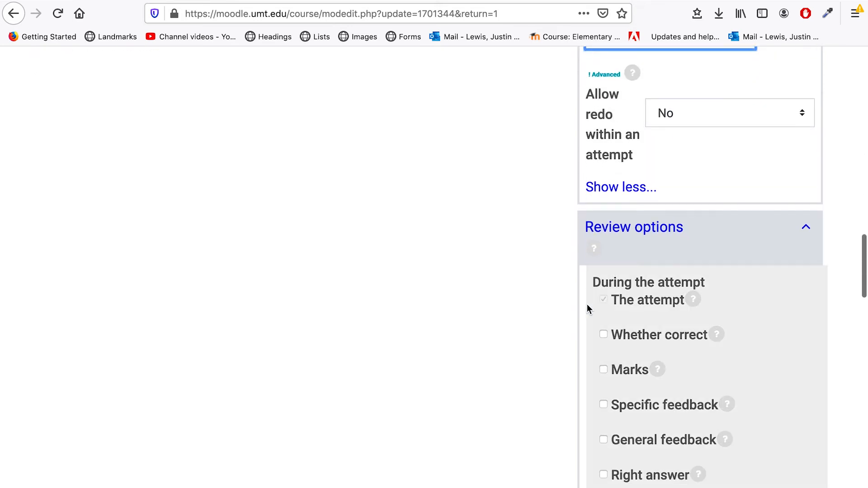
click(604, 335)
click(604, 335)
scroll(564, 253, up, 4)
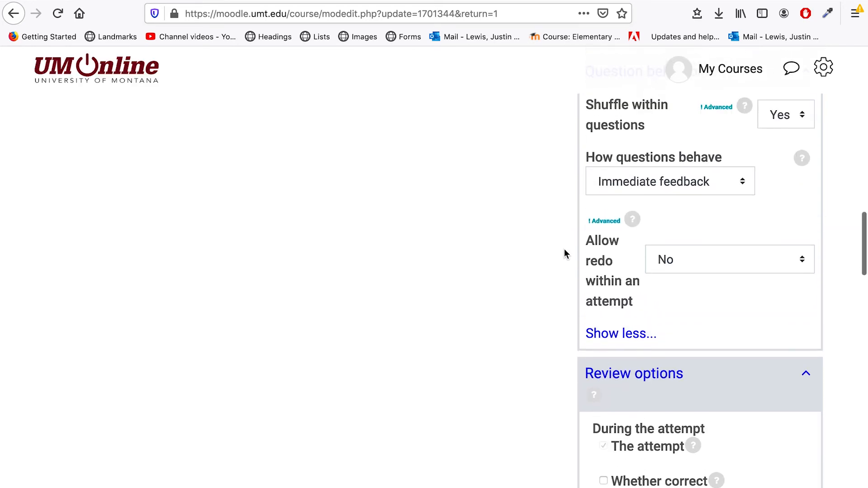
click(607, 183)
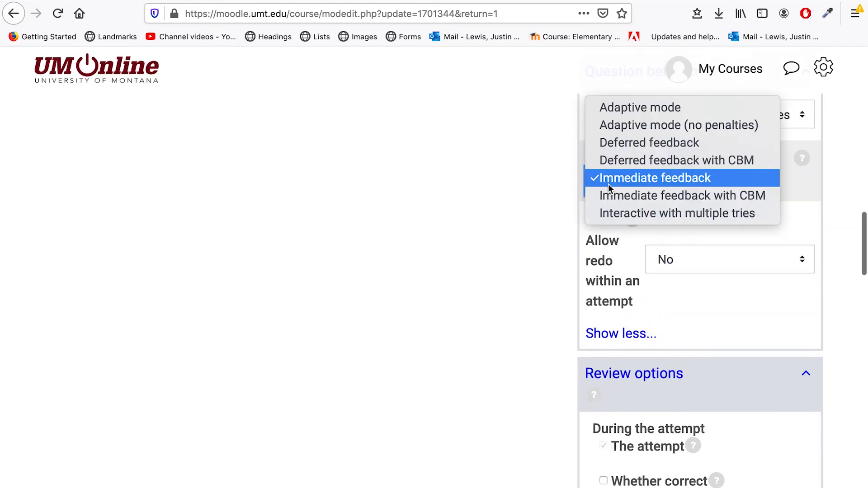
click(619, 145)
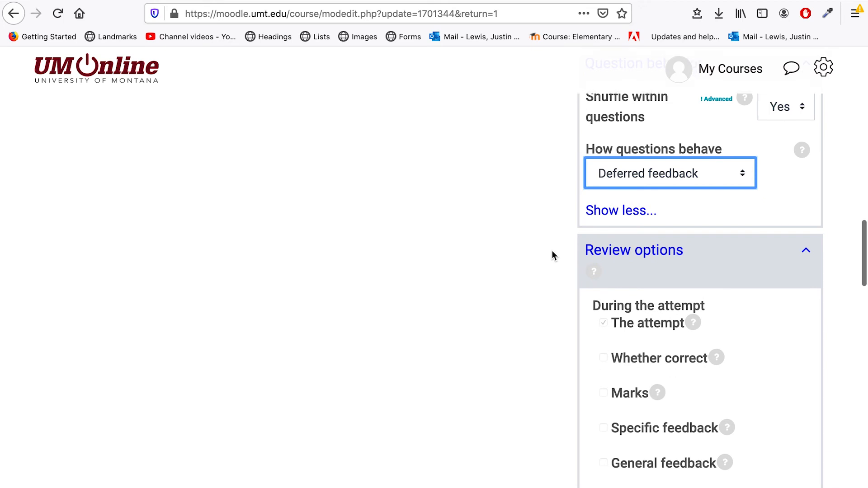
- Examine the quiz's review options for each stage, from During the attempt to After the quiz is closed
scroll(552, 251, down, 6)
scroll(551, 238, down, 4)
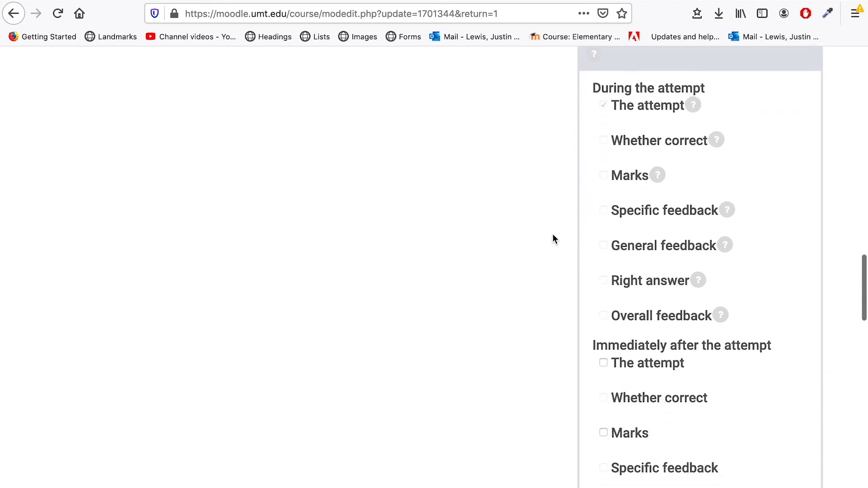
scroll(553, 234, down, 2)
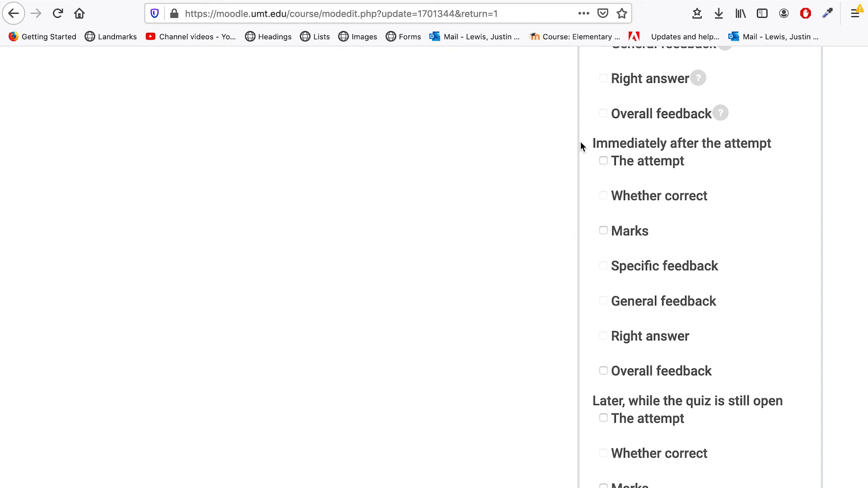
scroll(542, 334, down, 8)
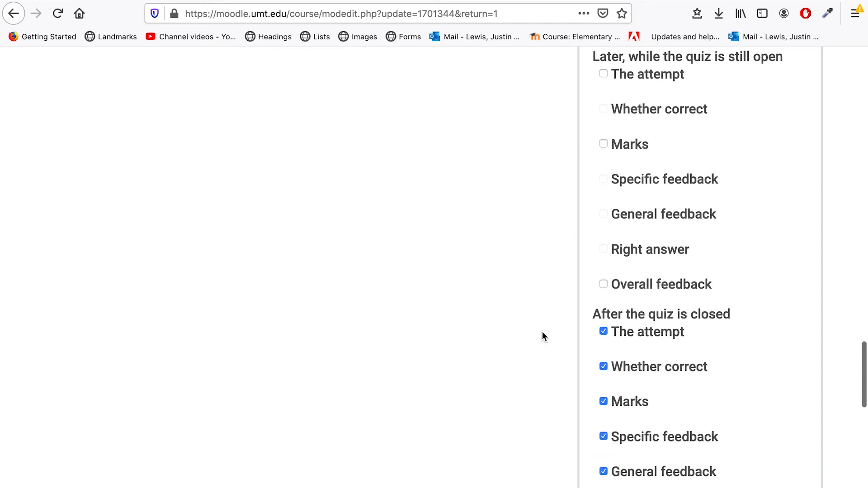
scroll(542, 332, down, 8)
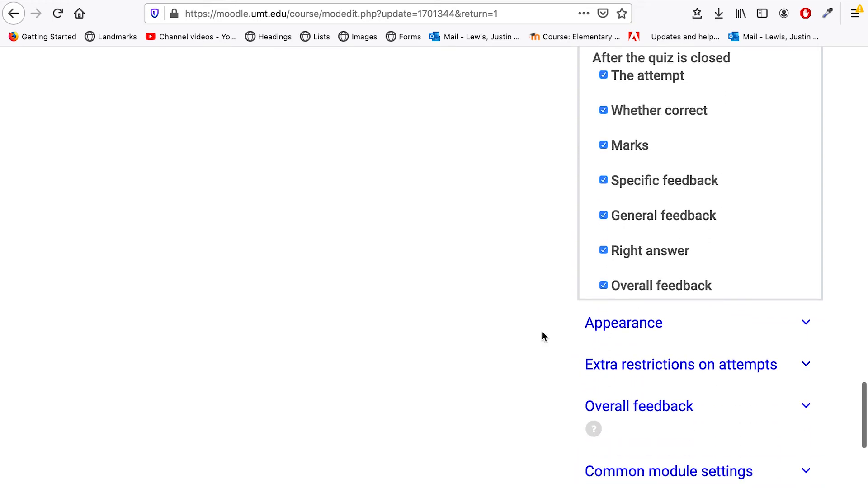
scroll(543, 334, down, 2)
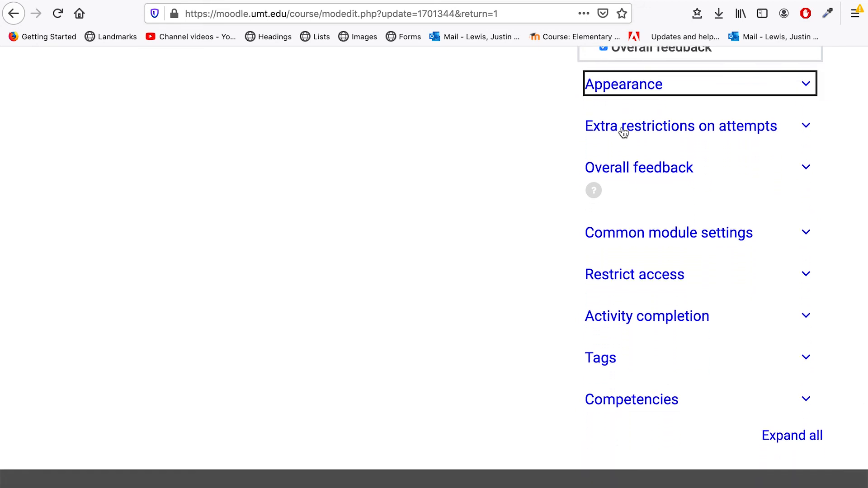
- Check the extra restrictions on attempts and the available access restriction types without adding any
click(624, 128)
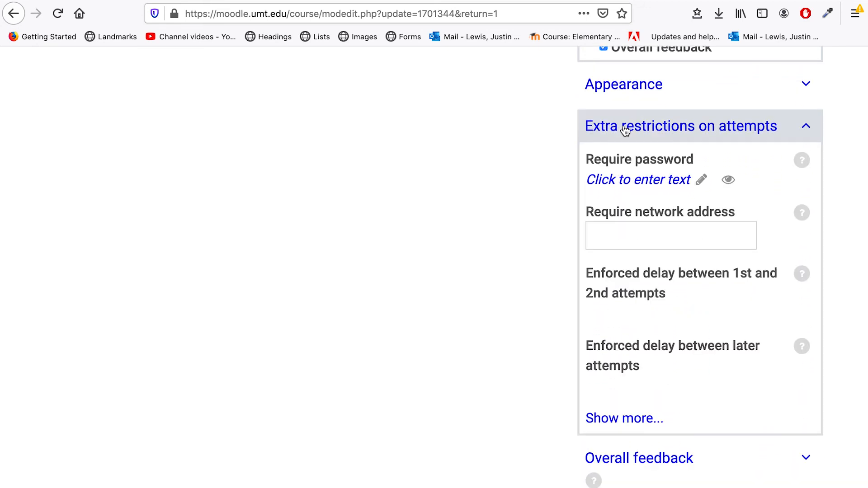
click(625, 130)
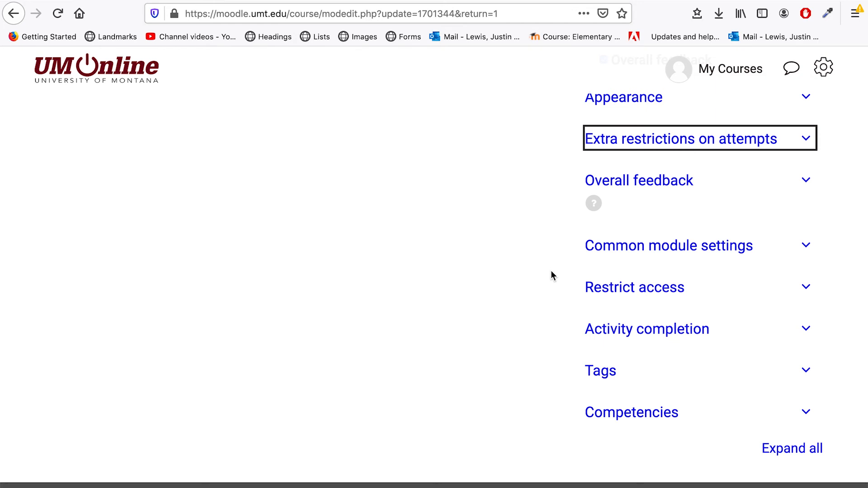
click(610, 289)
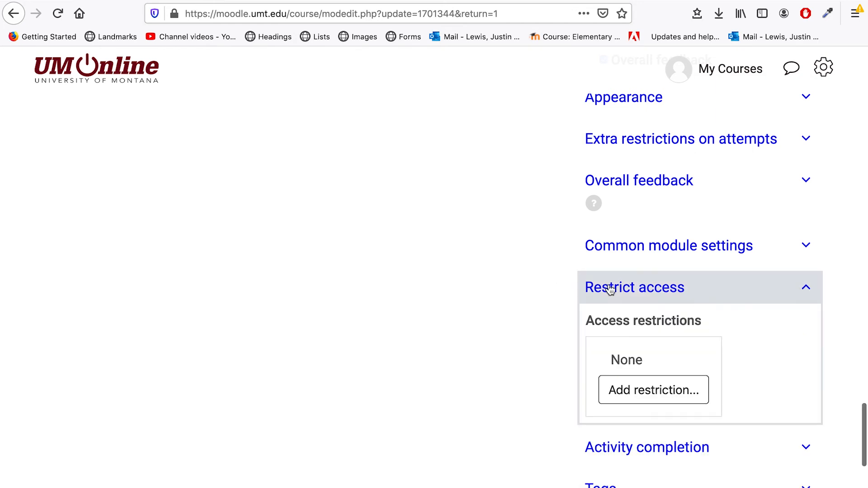
scroll(546, 340, down, 1)
scroll(546, 340, down, 1)
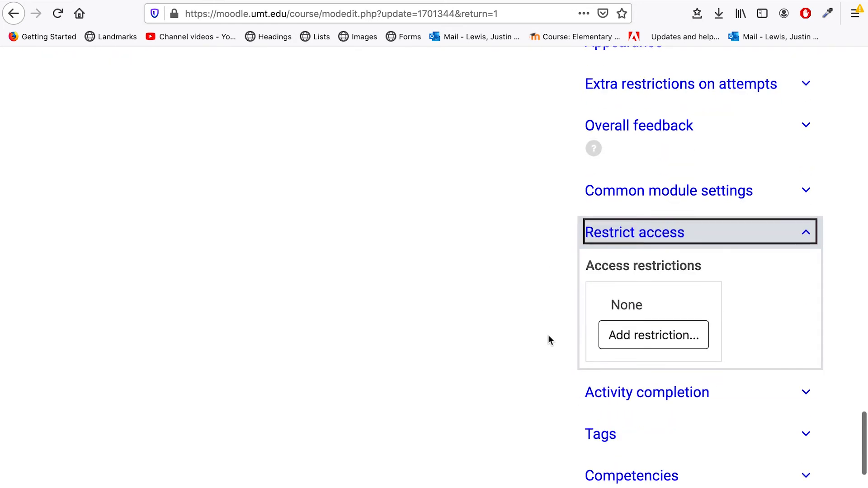
click(639, 343)
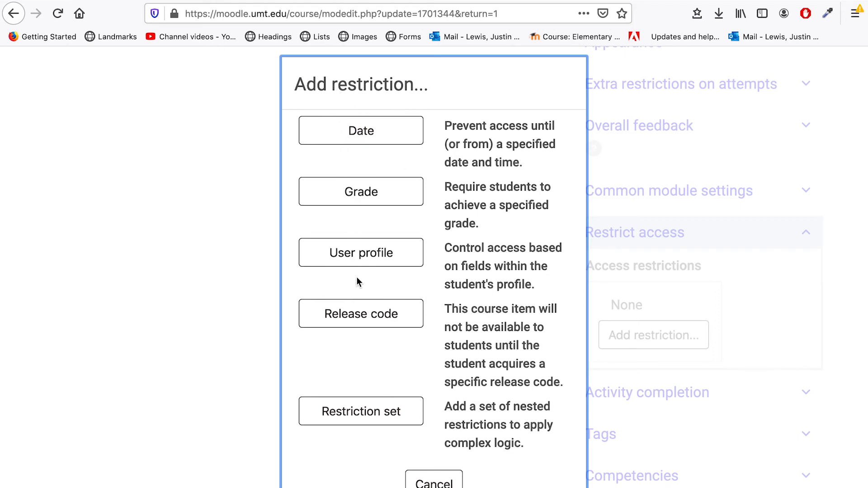
click(433, 485)
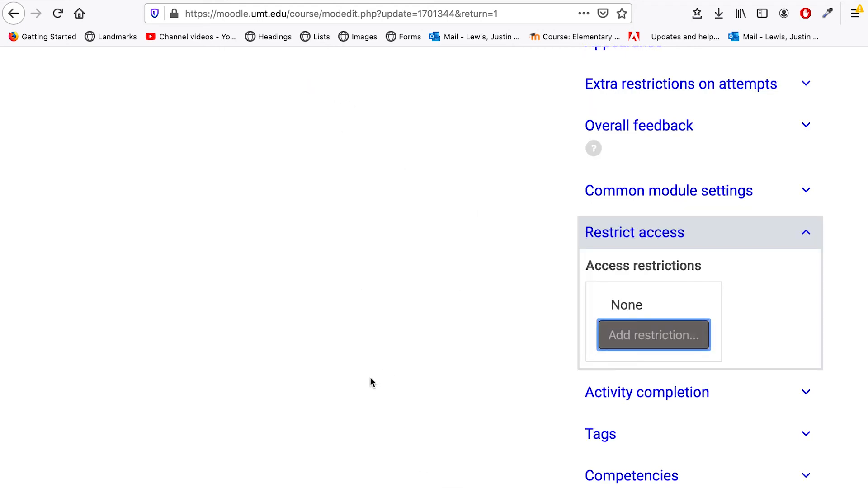
click(623, 236)
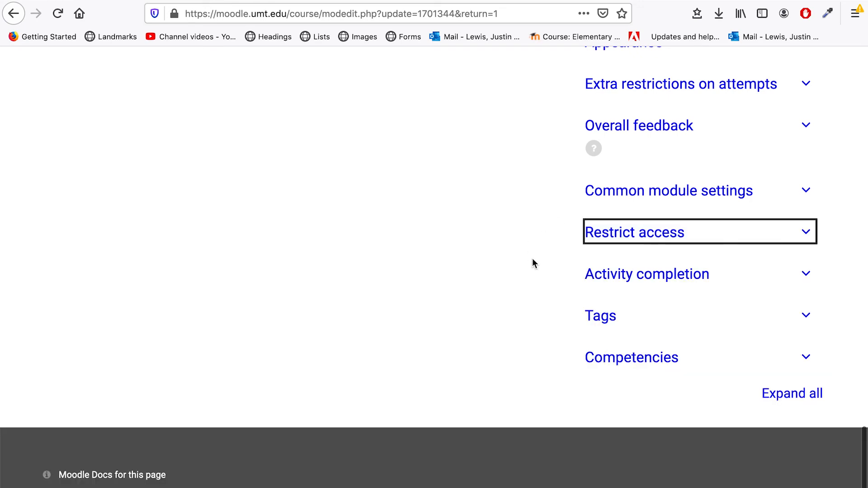
- Save and display Photography Quiz 1 and open it for editing its questions and maximum grade
scroll(418, 185, up, 15)
scroll(418, 186, up, 2)
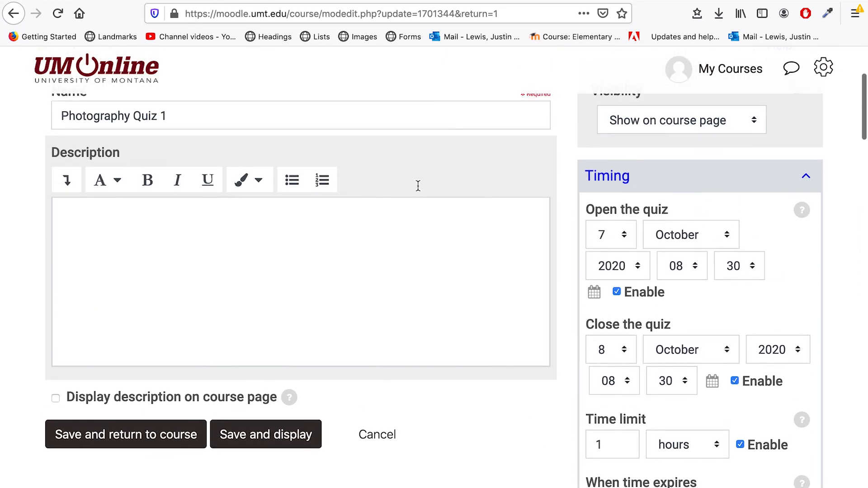
click(269, 437)
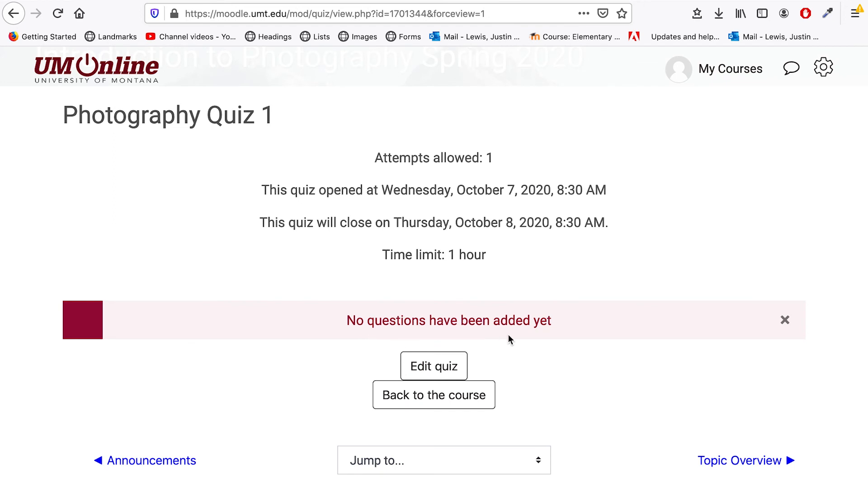
click(430, 367)
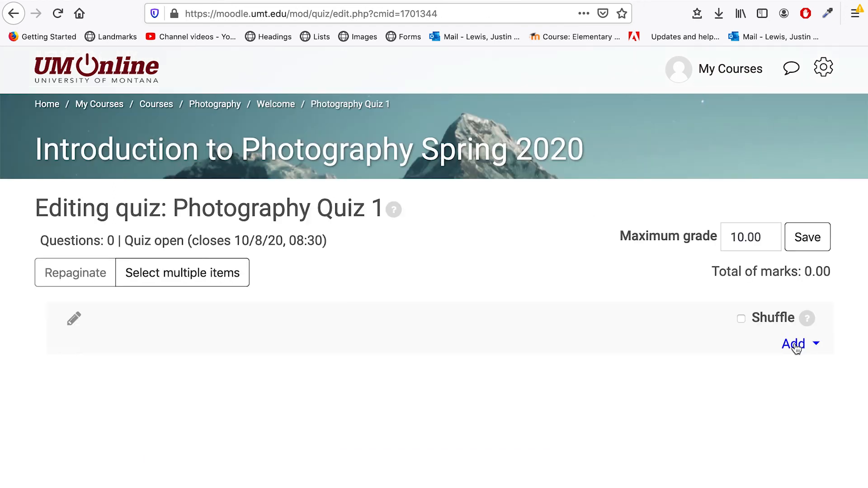
click(738, 237)
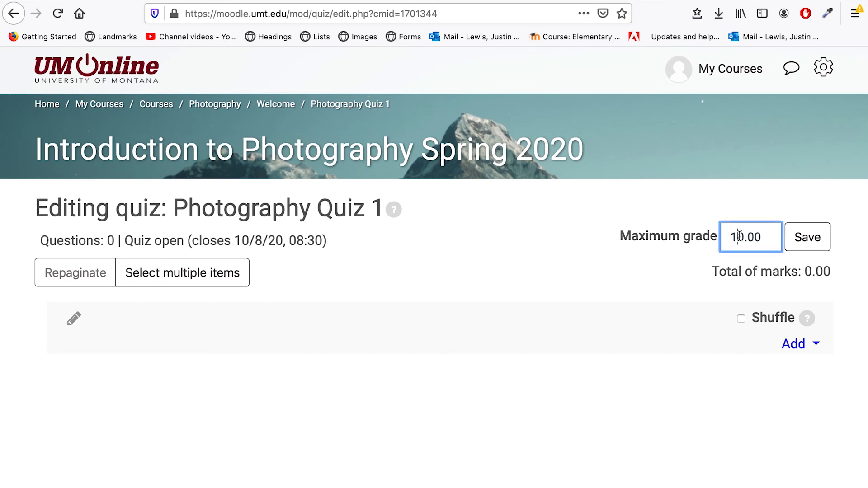
click(770, 361)
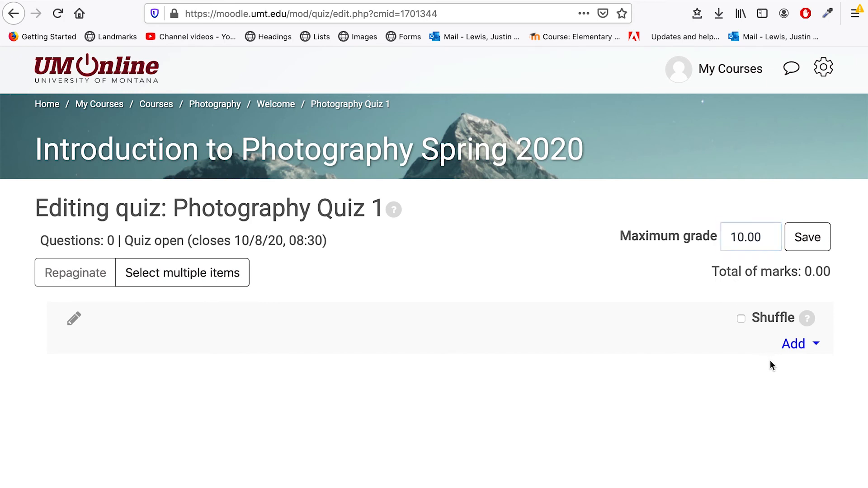
- Add the DSLR and Focal Length questions from the question bank's Photography category to the quiz and save the maximum grade of 10.00
click(793, 347)
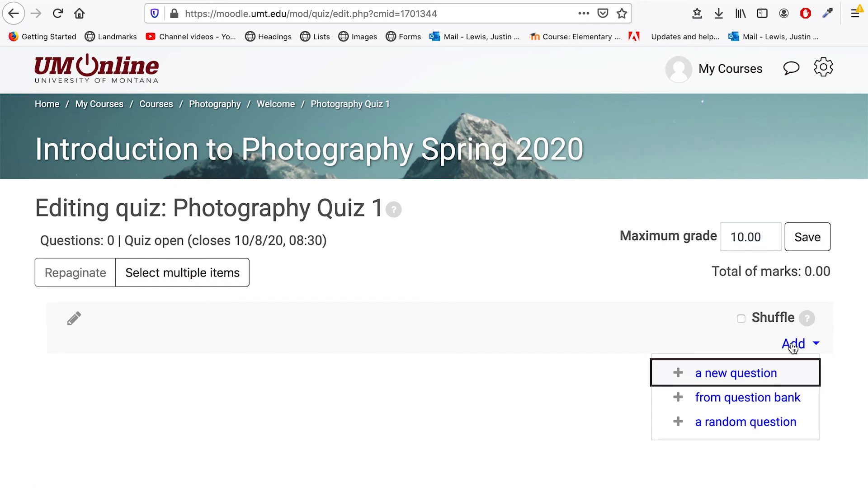
click(715, 401)
click(347, 145)
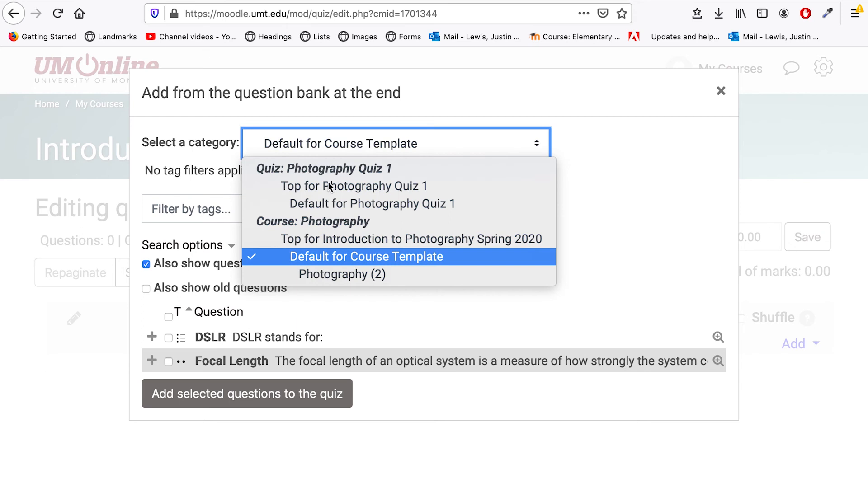
click(345, 276)
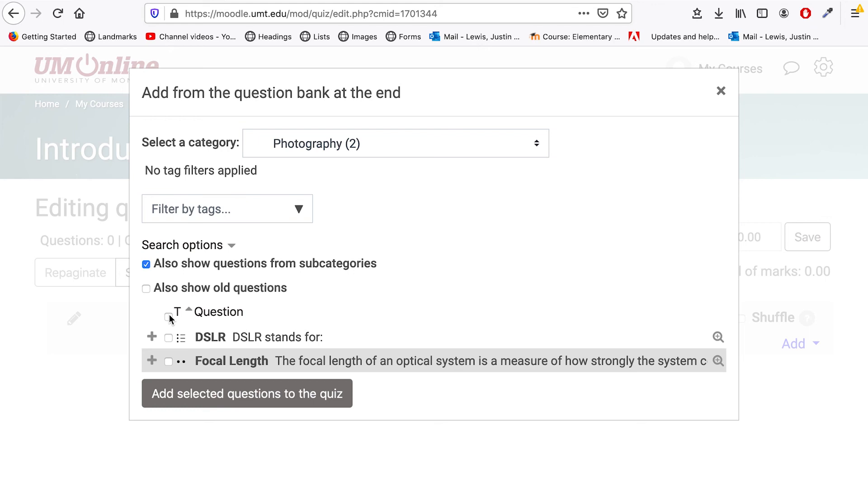
click(169, 317)
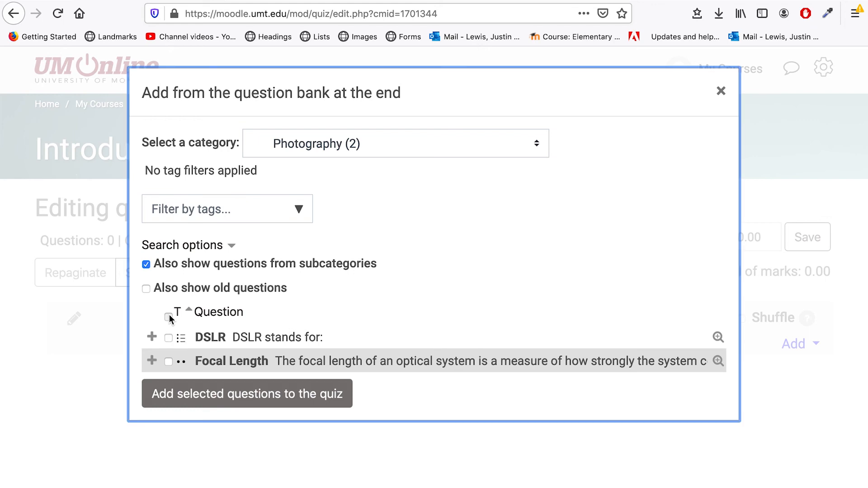
click(207, 394)
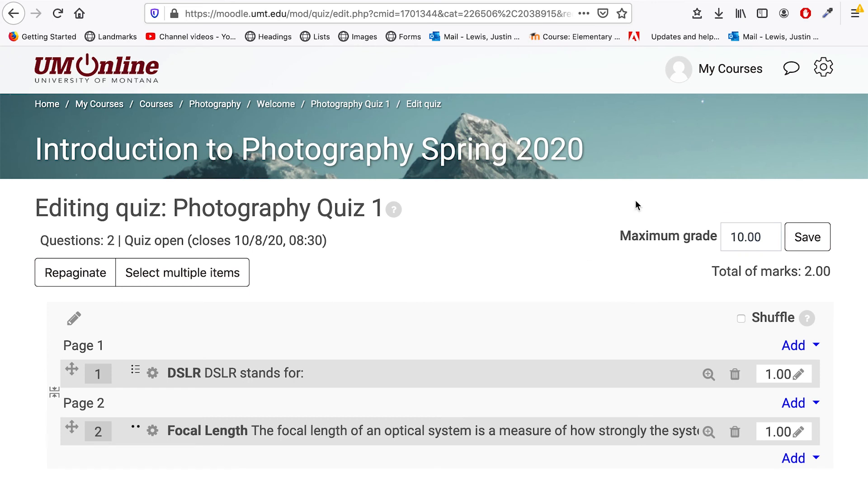
click(813, 238)
- Open Photography Quiz 1 from the course's Welcome section and start a timed preview attempt
click(275, 104)
scroll(409, 322, down, 10)
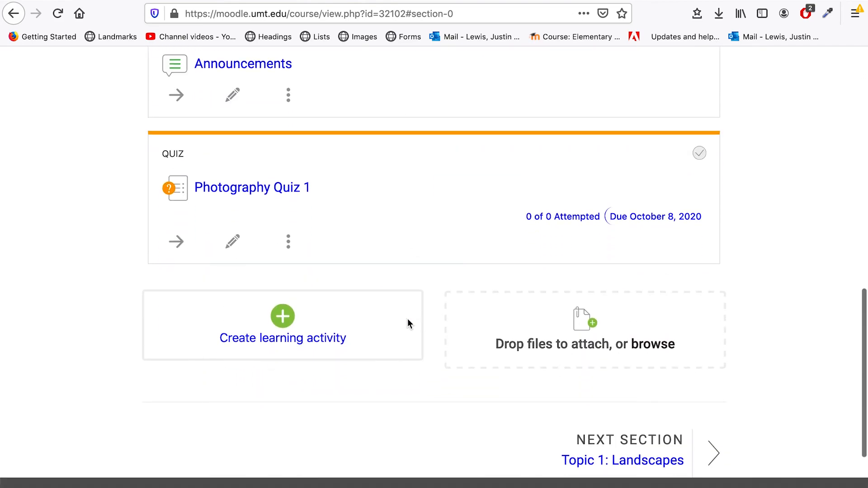
click(244, 190)
click(425, 333)
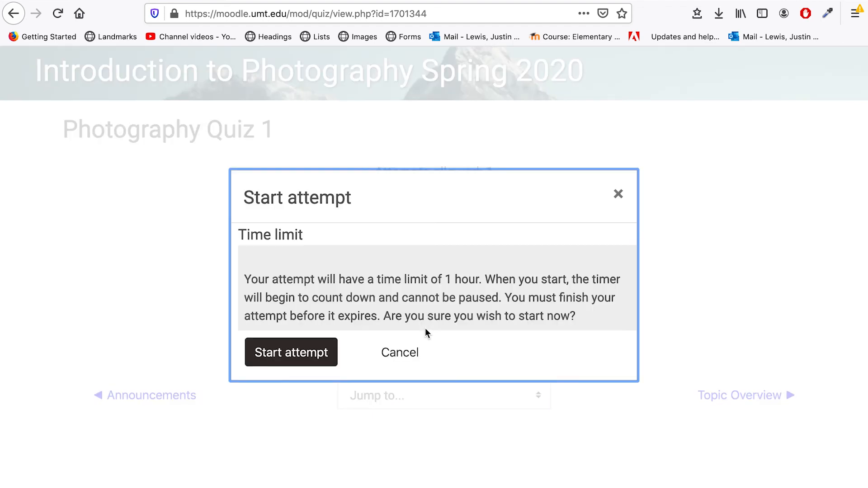
click(315, 352)
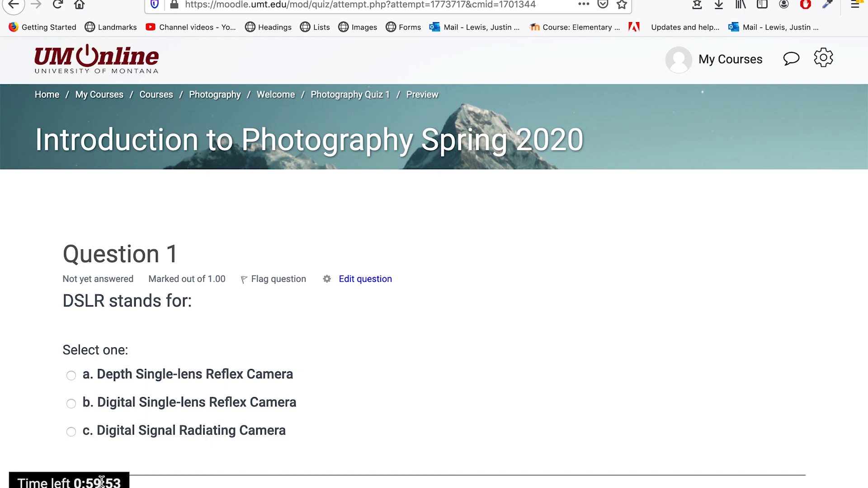
- Answer question 1 with Digital Single-lens Reflex Camera and question 2 with True
click(71, 403)
scroll(537, 355, down, 4)
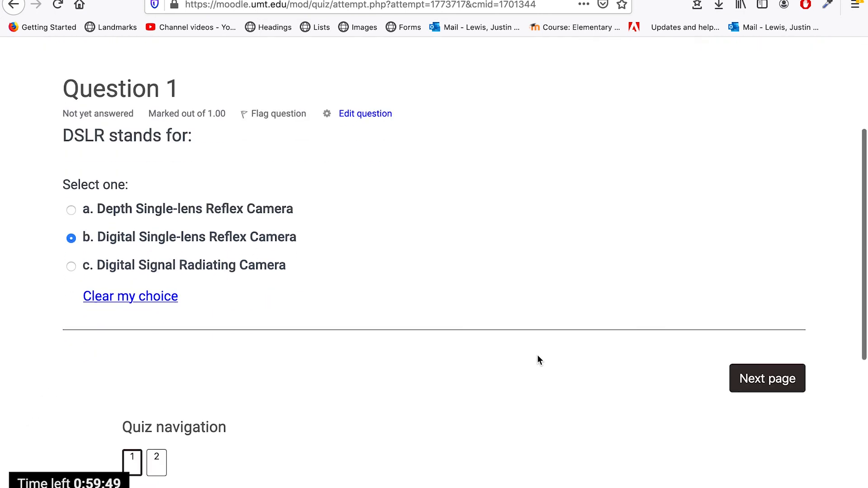
click(768, 354)
click(70, 401)
scroll(392, 377, down, 2)
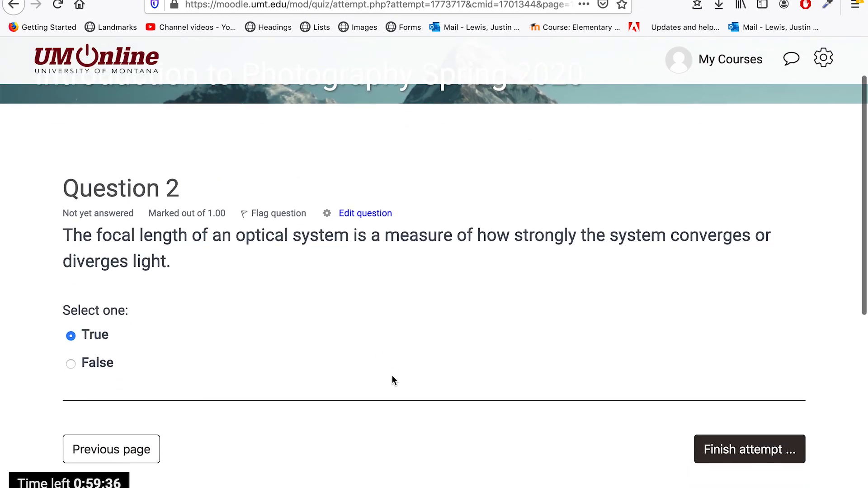
- Finish the quiz attempt, submit all answers, and return to the course's Welcome section
click(748, 449)
scroll(325, 348, down, 1)
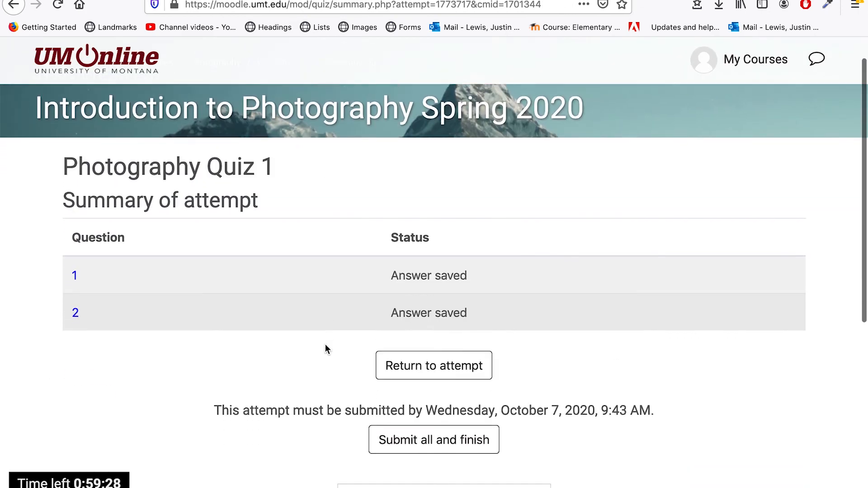
scroll(326, 348, down, 3)
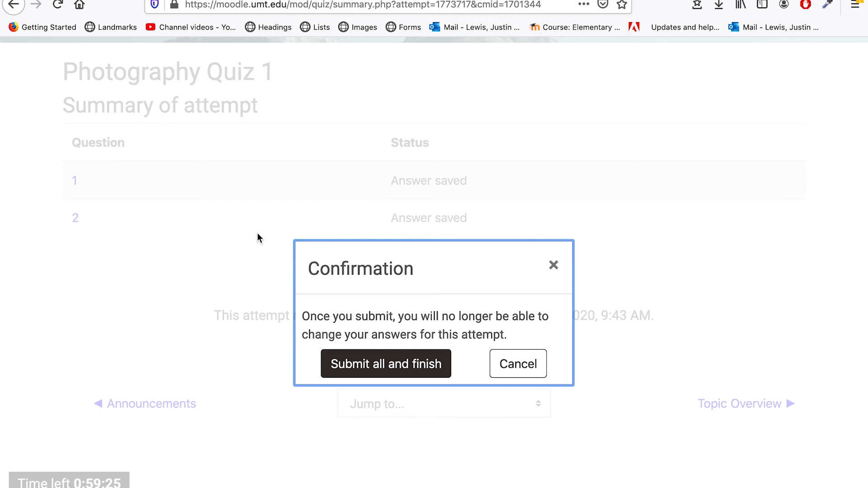
click(377, 369)
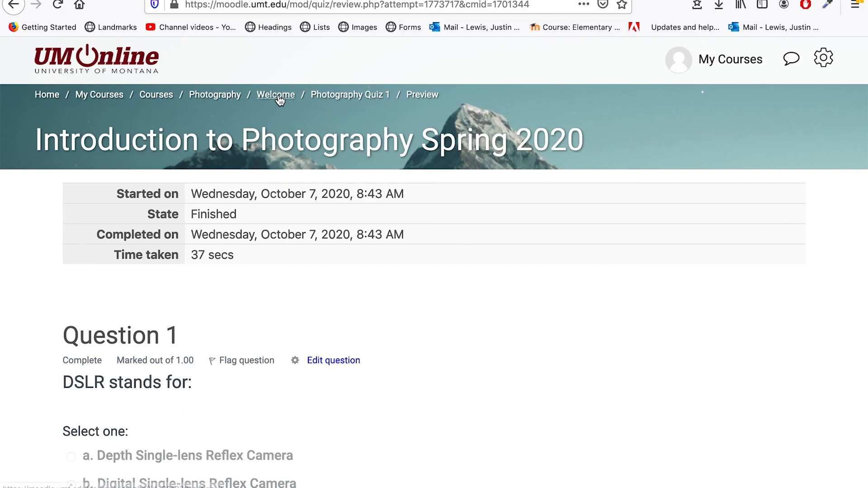
click(277, 95)
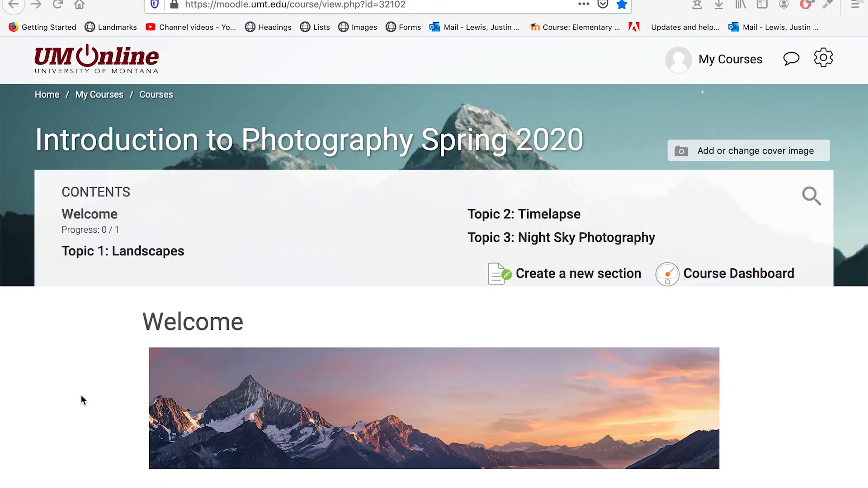